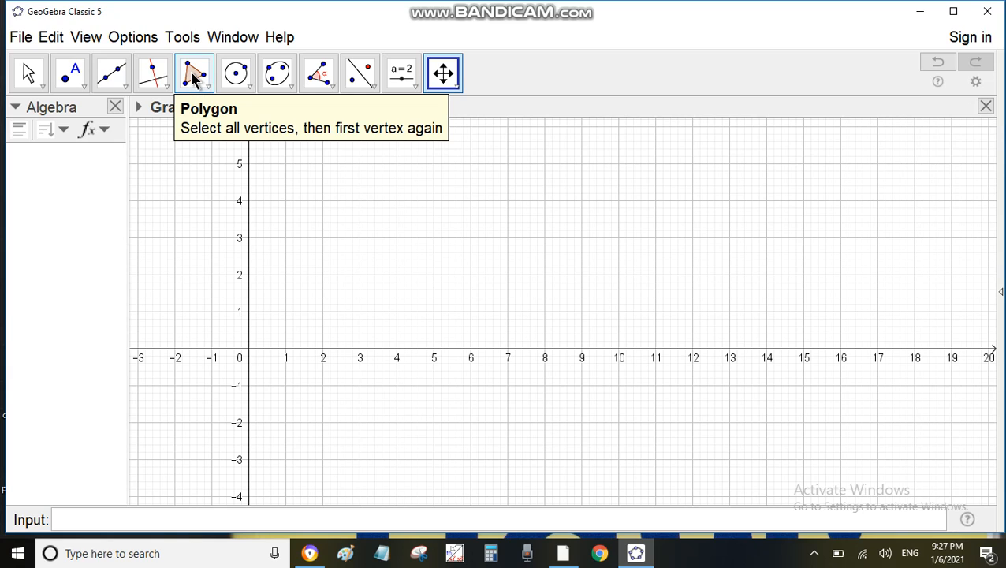
Draw a closed pentagon with vertices at (4, 1) and about (6.9, 1.2), (7.4, 2.9), (5.8, 4.7) and (3.1, 3.4)
click(193, 77)
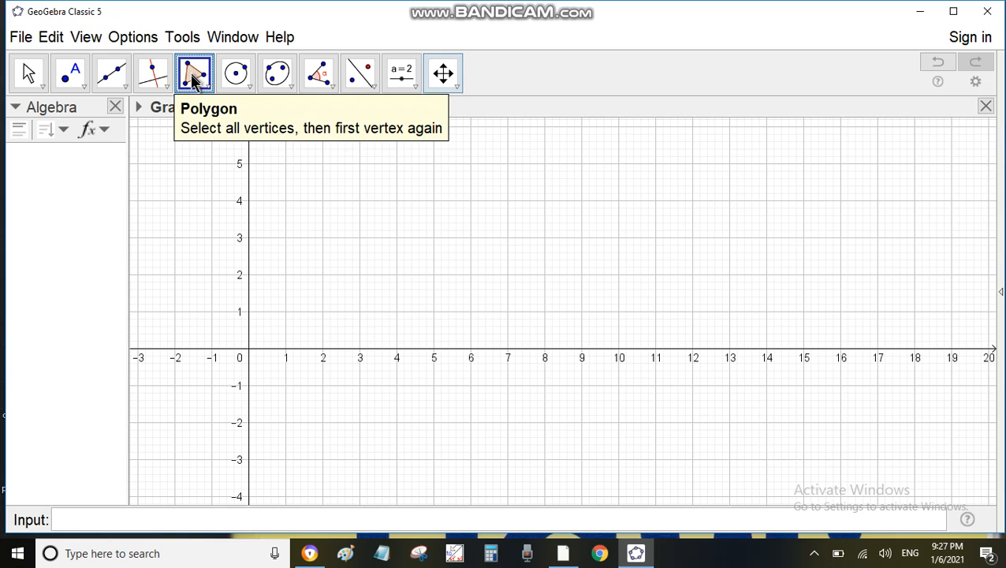
click(396, 312)
click(502, 304)
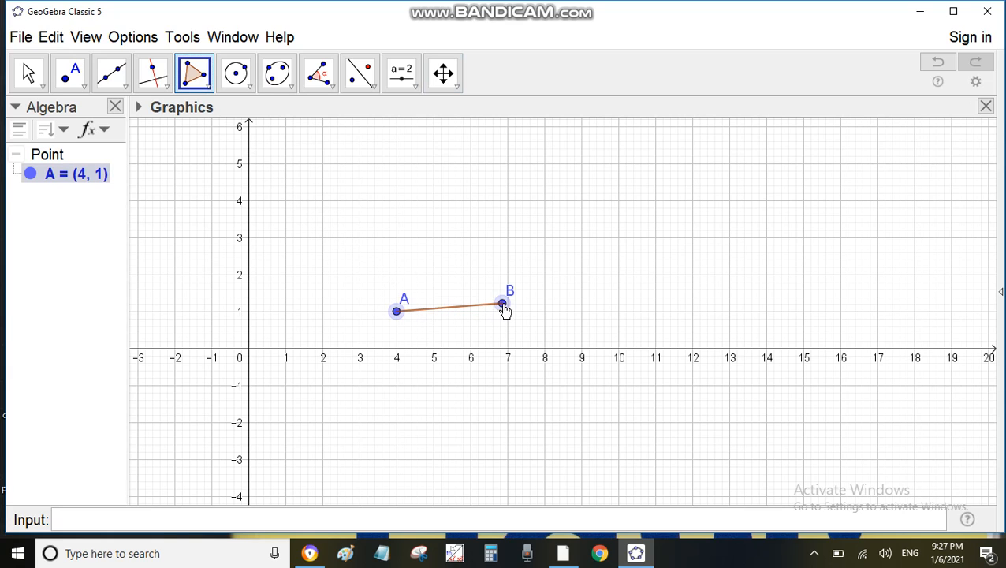
click(524, 240)
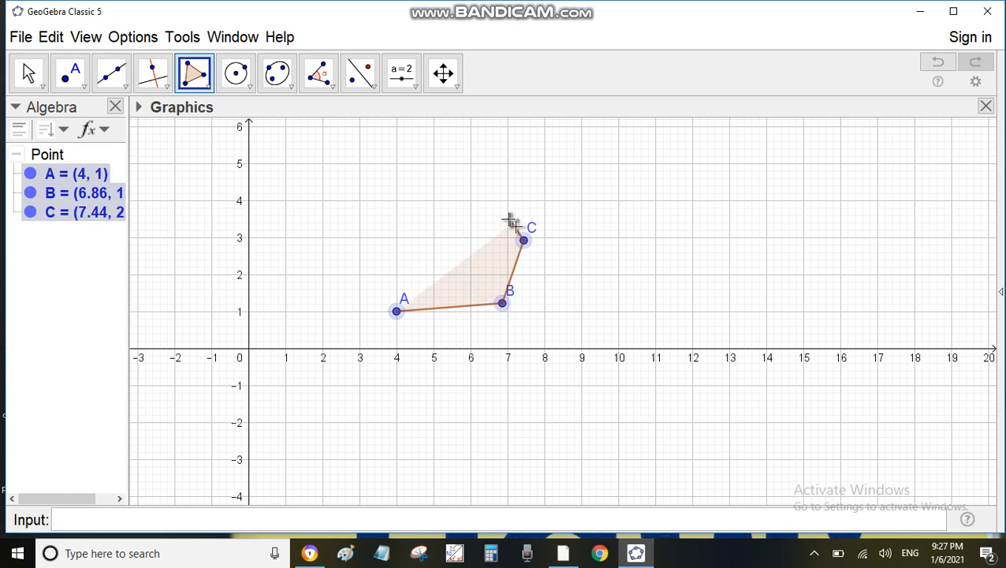
click(463, 173)
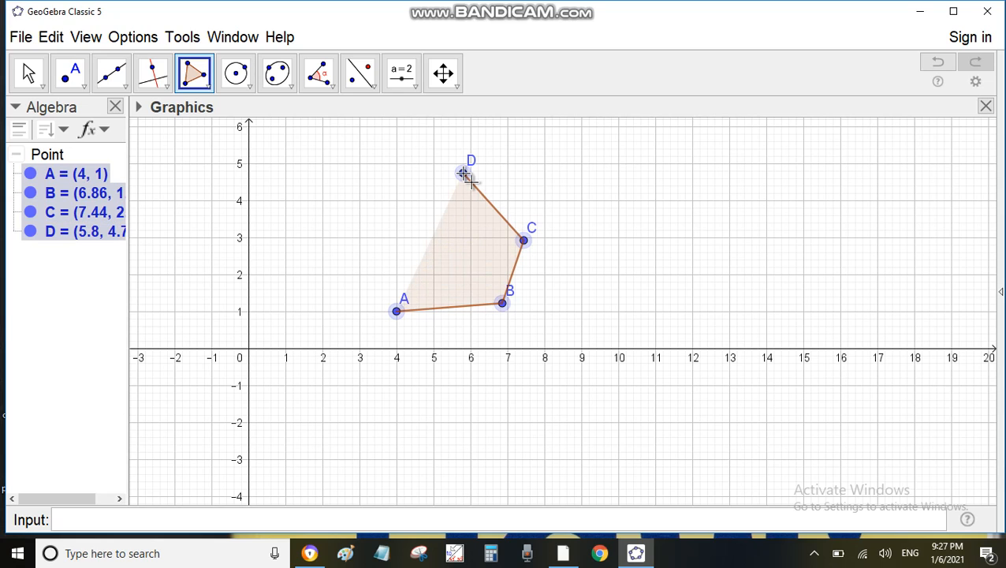
click(364, 223)
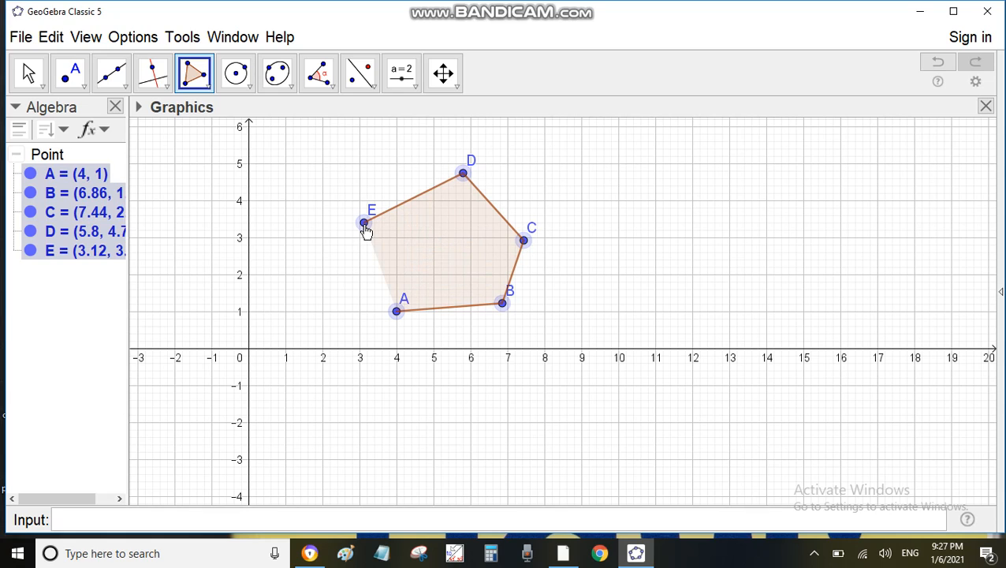
click(396, 309)
click(396, 312)
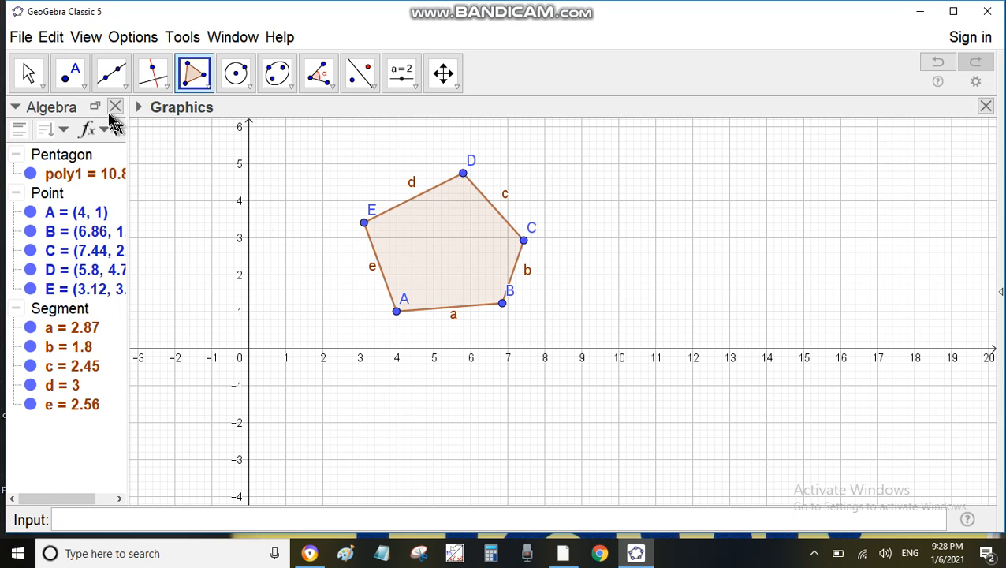
Place four free points F, G, H and I beside the pentagon at about (8.9, 1.6), (12.8, 1.6), (14.2, 4.7) and (9.7, 4.4)
click(68, 75)
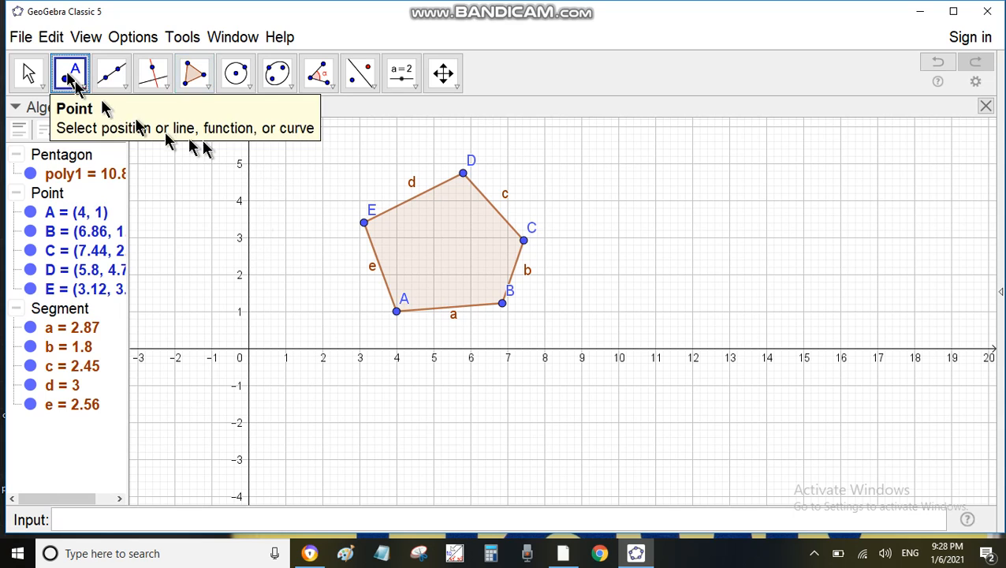
click(578, 290)
click(724, 291)
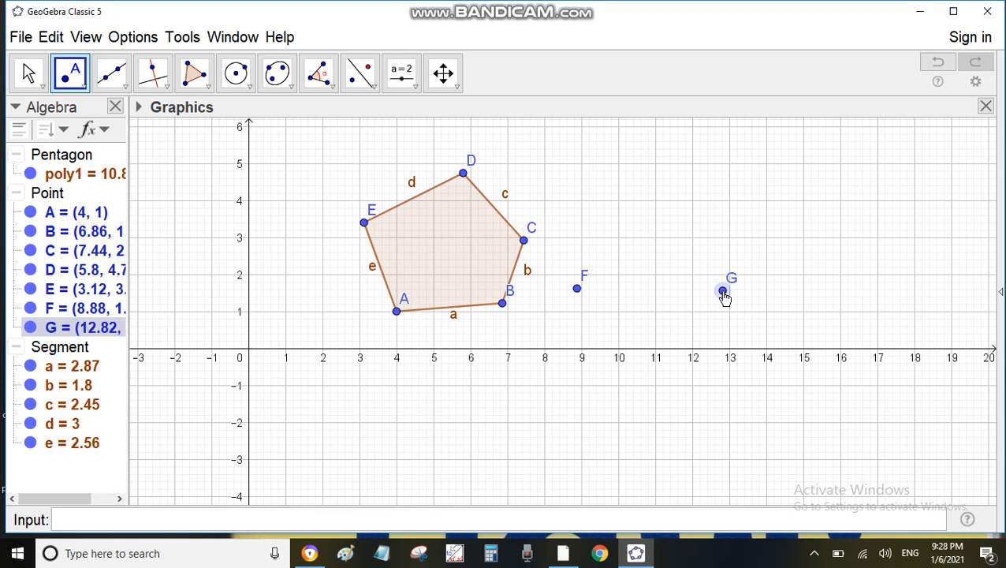
click(774, 175)
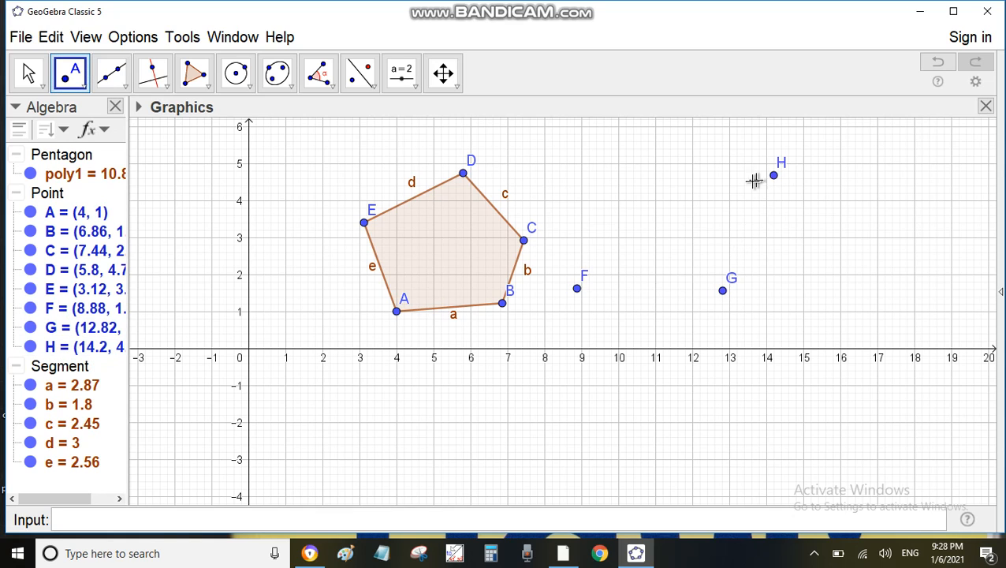
click(607, 184)
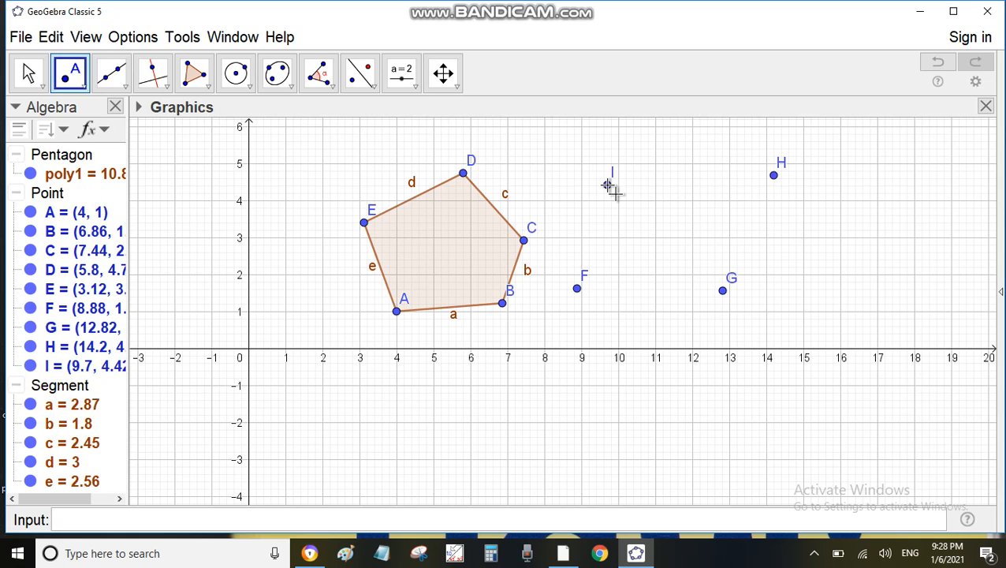
Create a quadrilateral through the four free points with the command Polygon(F, G, H, I)
click(140, 521)
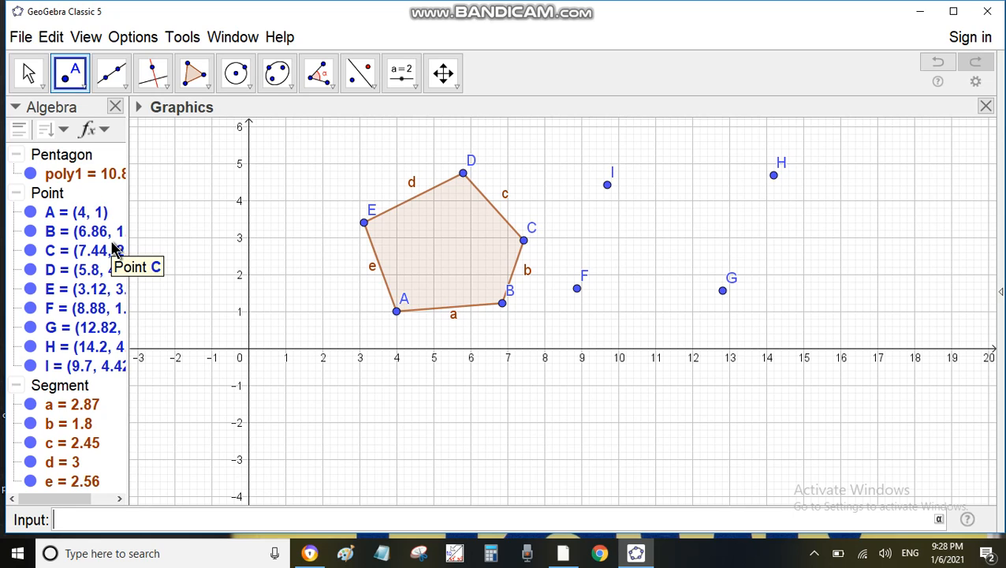
text(pol)
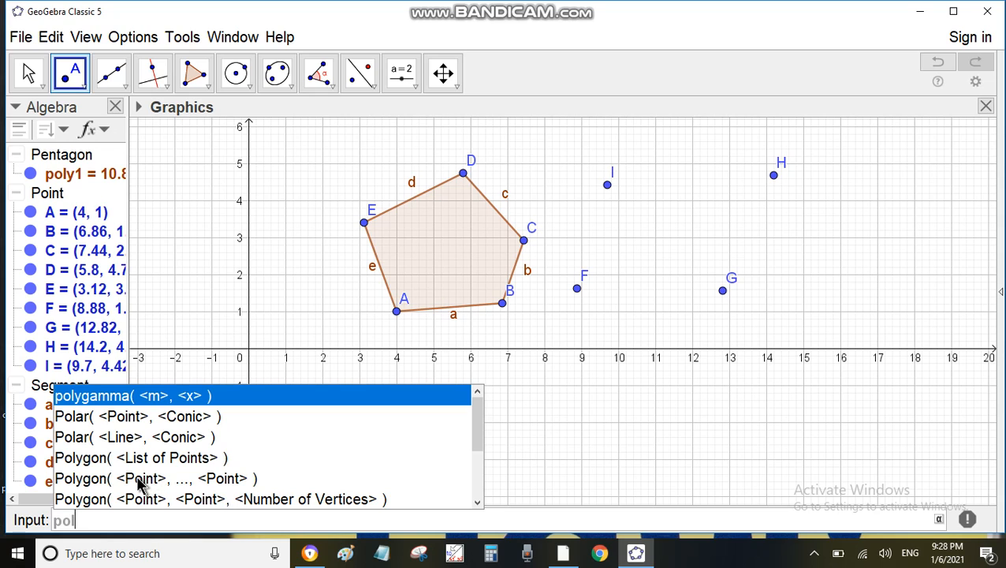
click(225, 483)
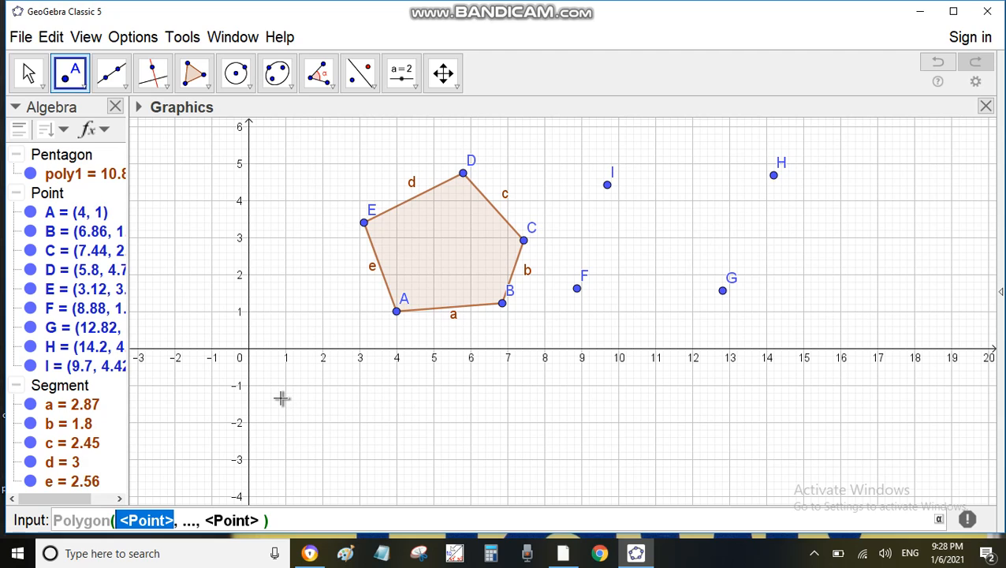
text(F)
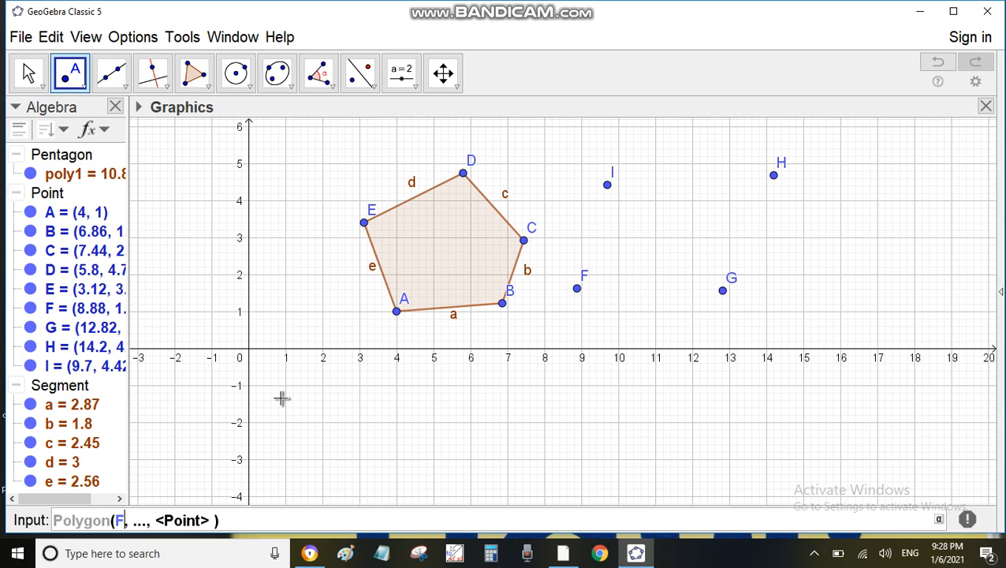
key(Tab)
text(G)
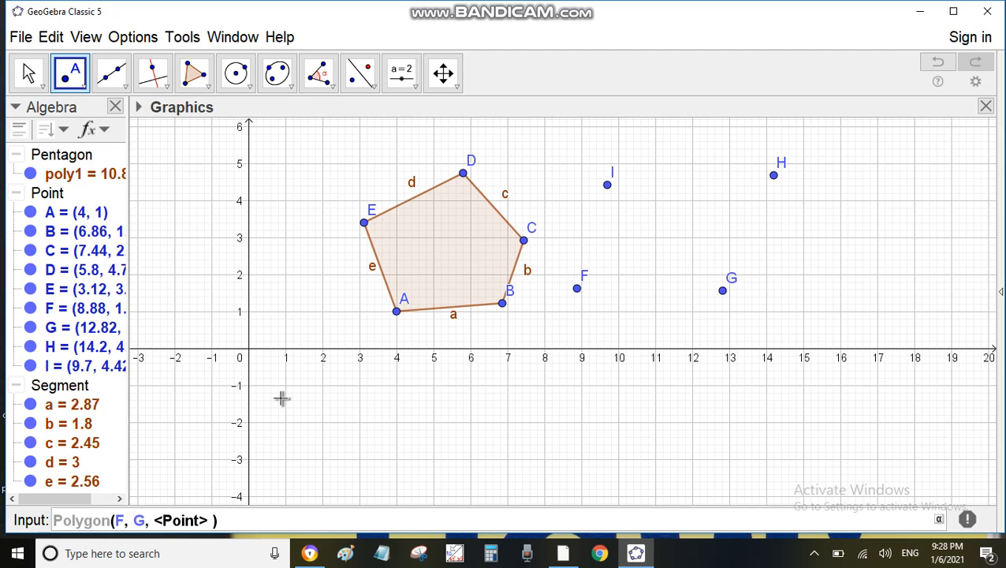
key(Tab)
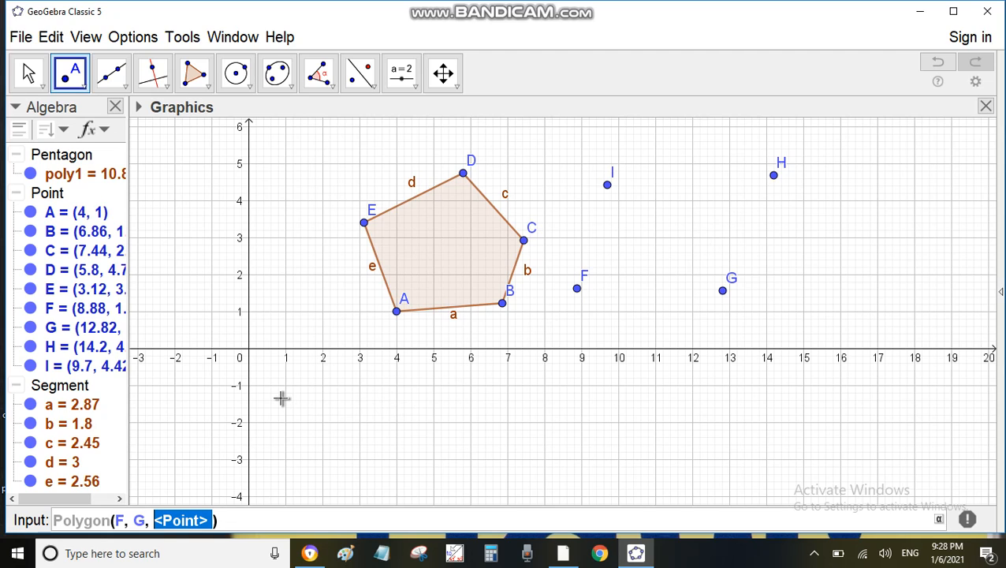
text(H)
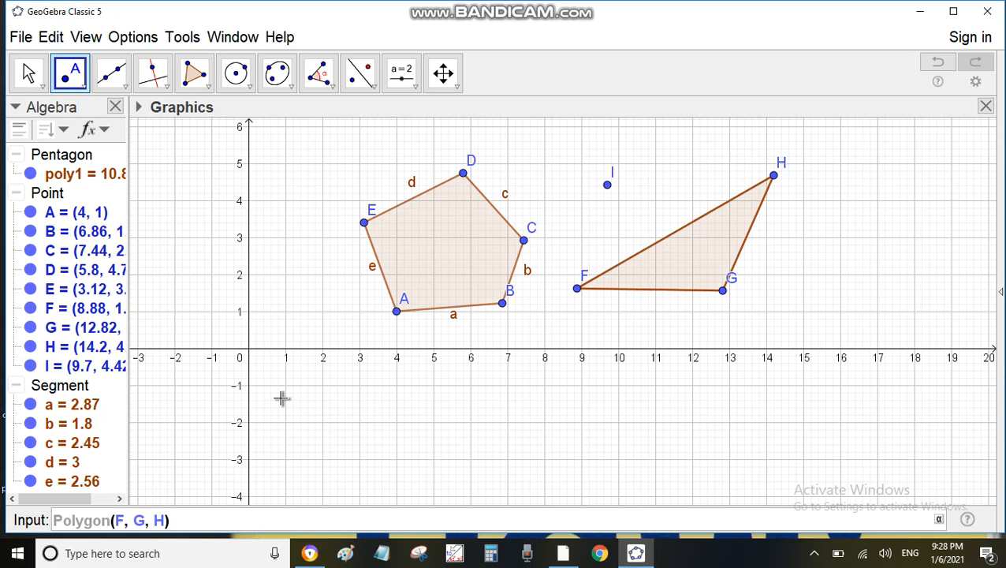
key(Right)
key(Left)
text(,I)
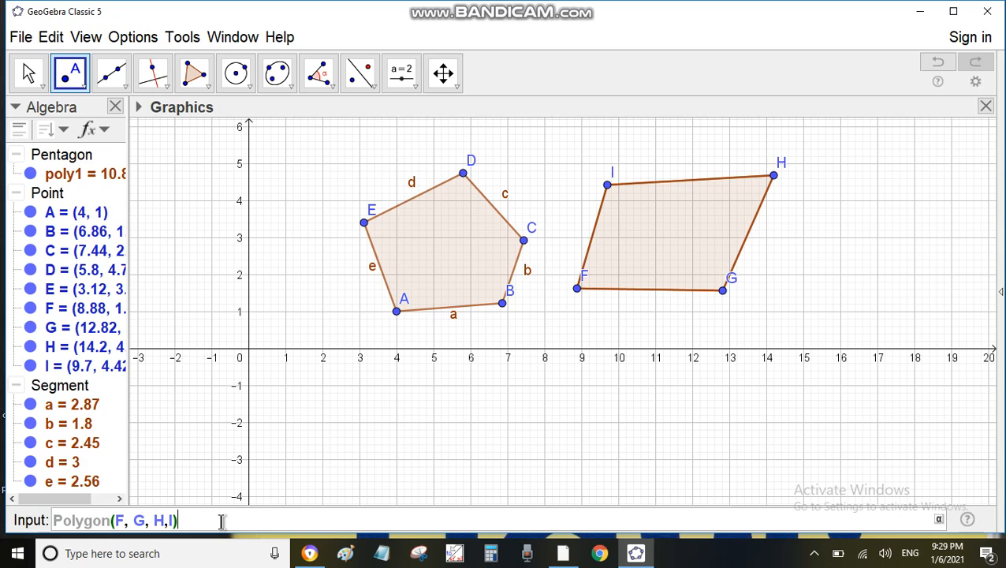
key(Return)
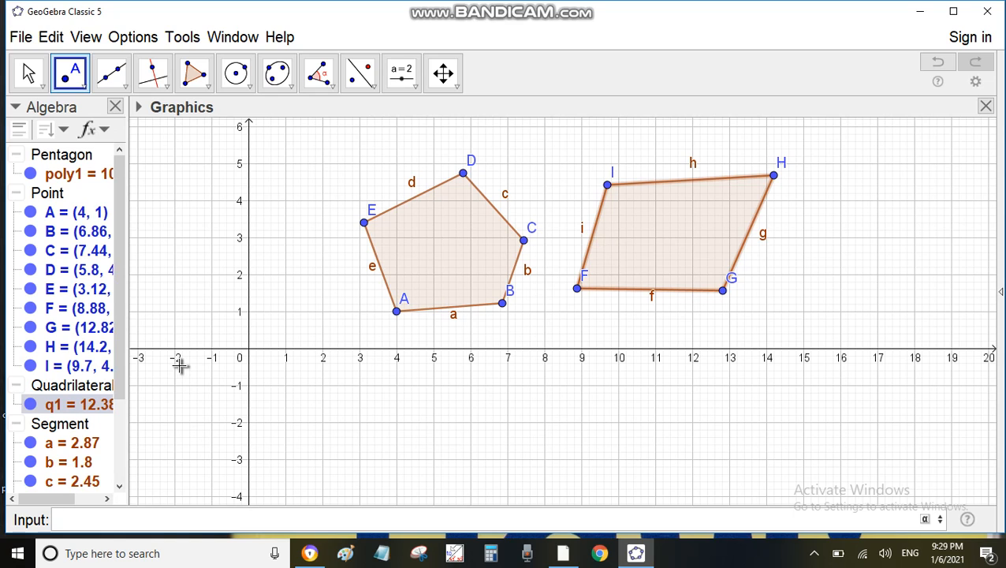
Delete all points along with the pentagon and quadrilateral that depend on them
right_click(56, 196)
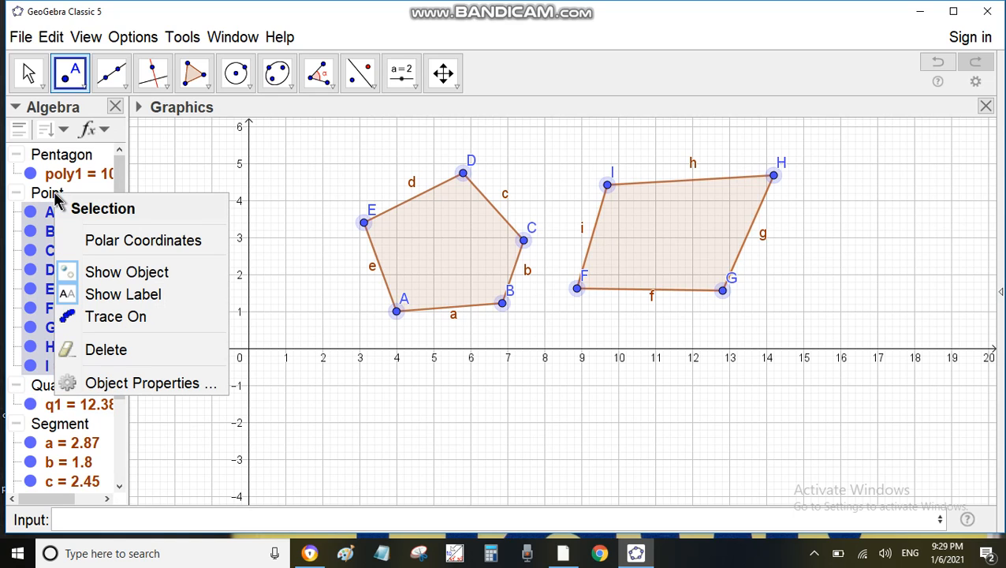
click(99, 358)
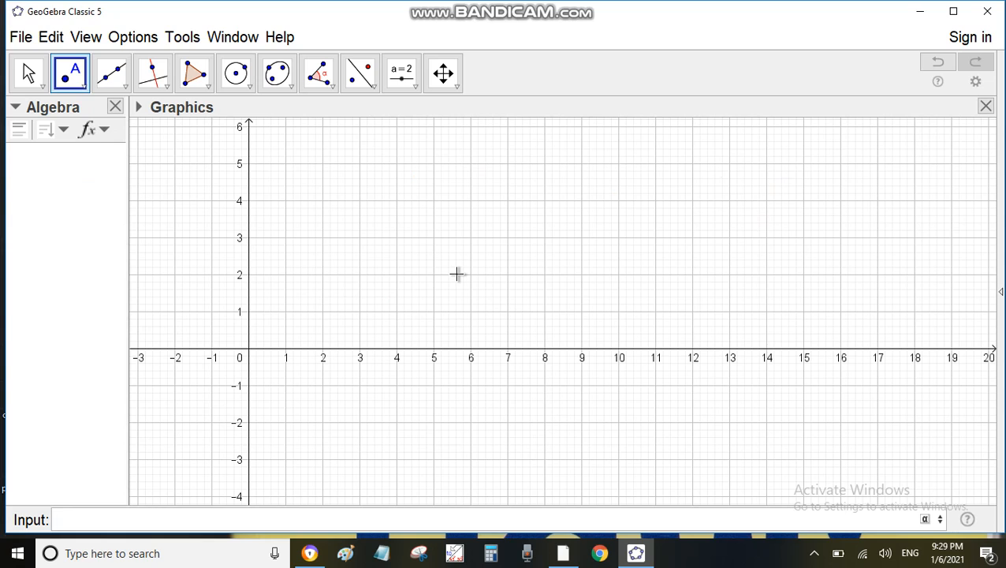
Construct a regular polygon with 6 vertices on the base side from (2, 0) to (5, 0)
click(208, 88)
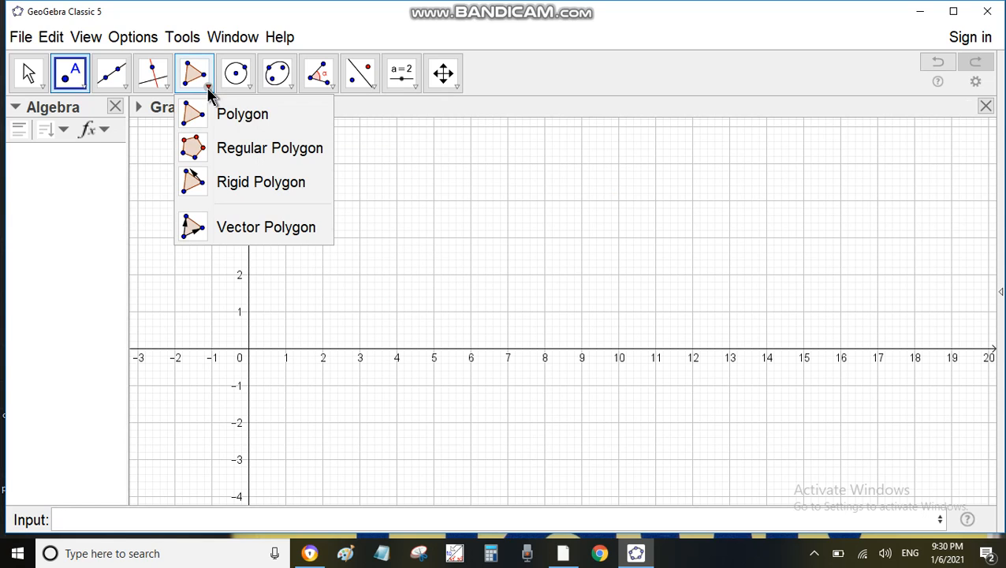
click(197, 150)
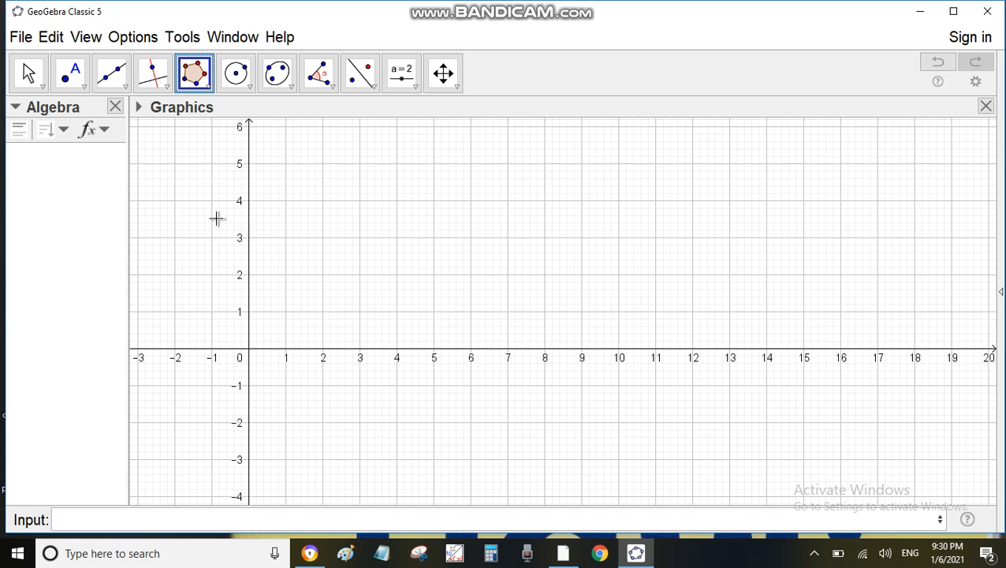
click(325, 357)
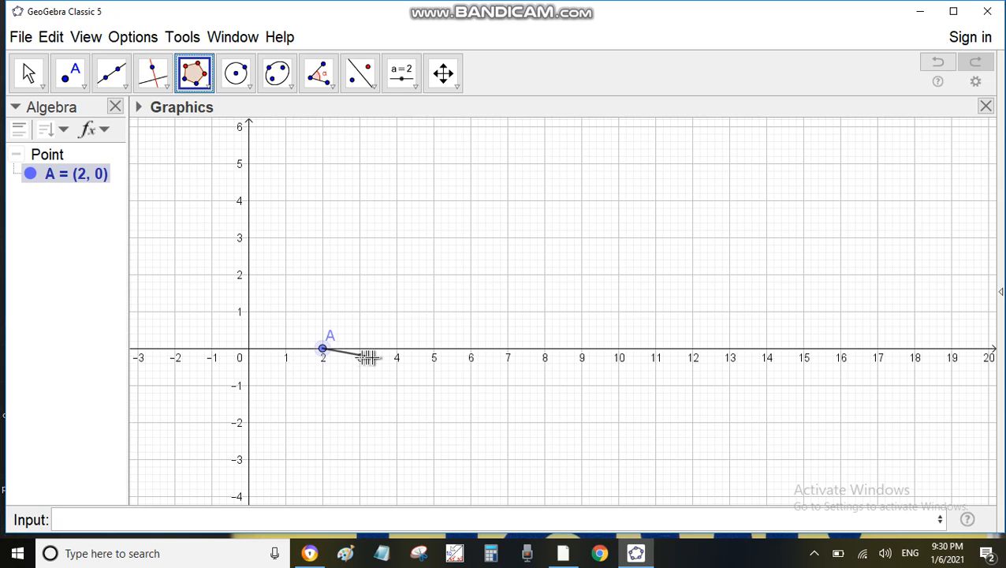
click(433, 349)
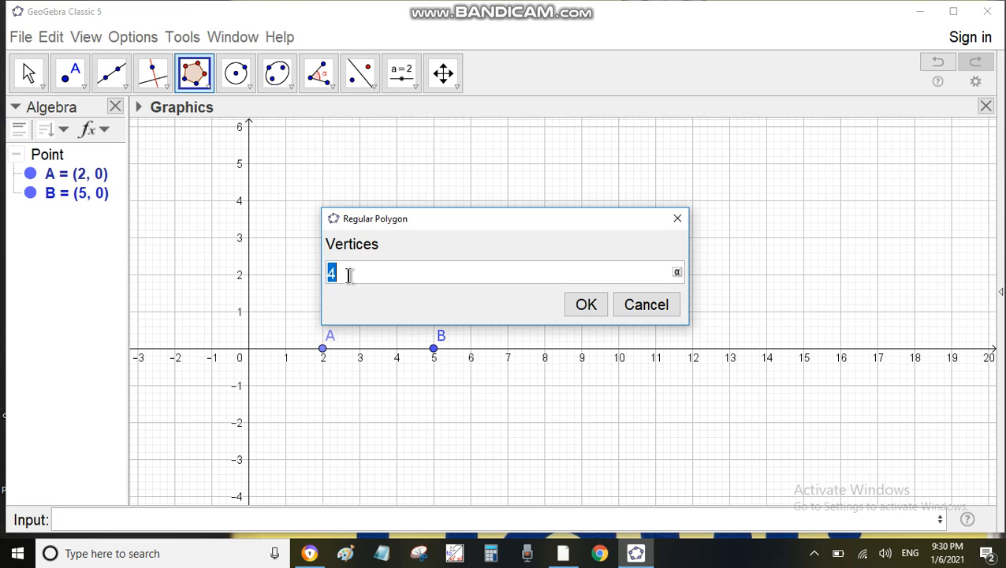
text(6)
click(585, 306)
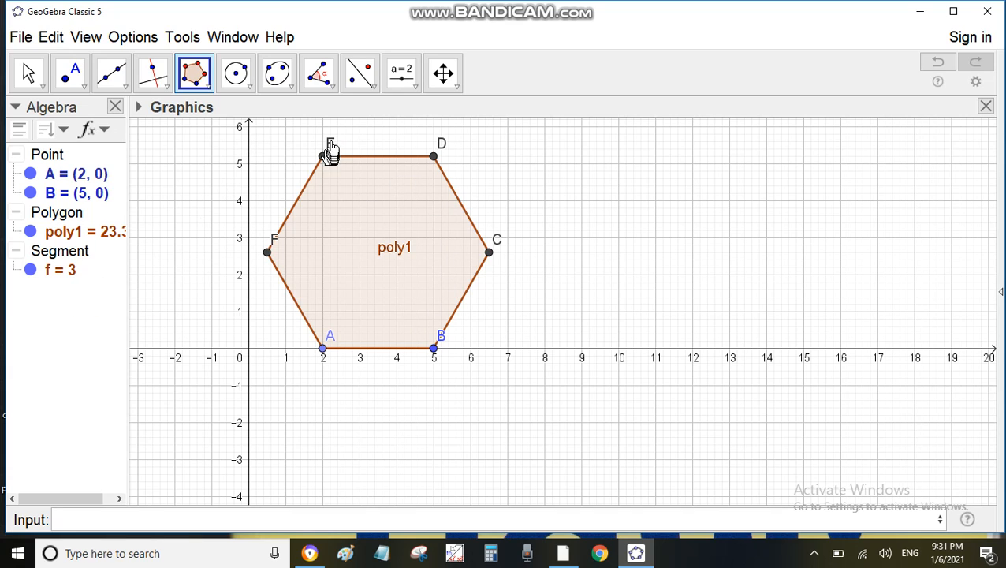
Draw a triangle beside the hexagon with vertices at about (8.3, 1.1), (12.5, 1) and (13.1, 5.6)
click(208, 88)
click(194, 114)
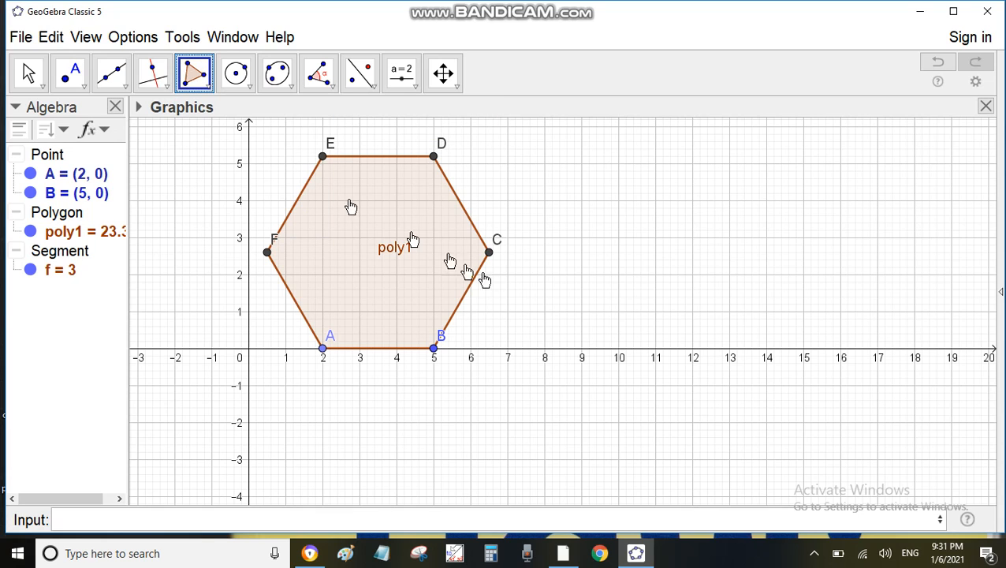
click(554, 307)
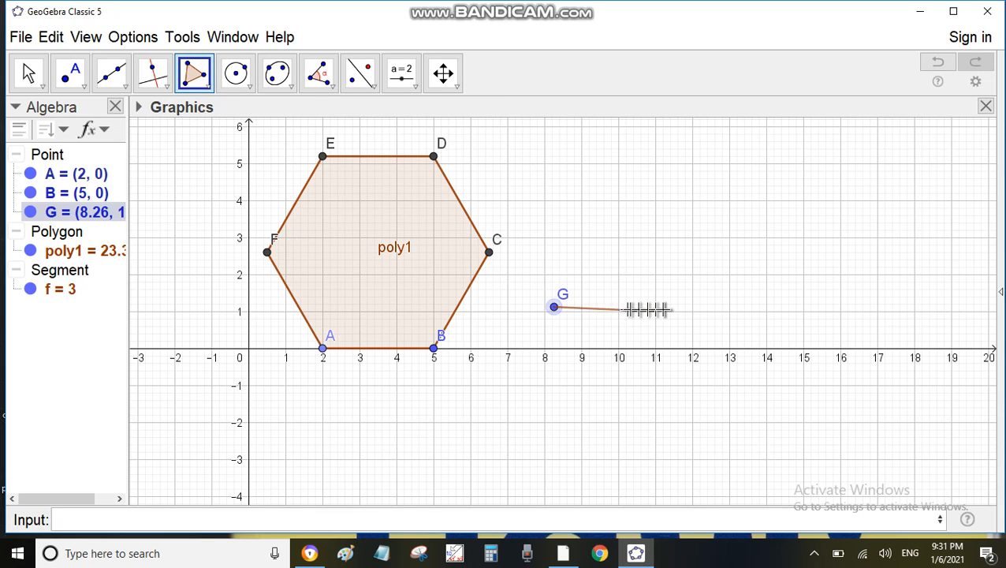
click(709, 310)
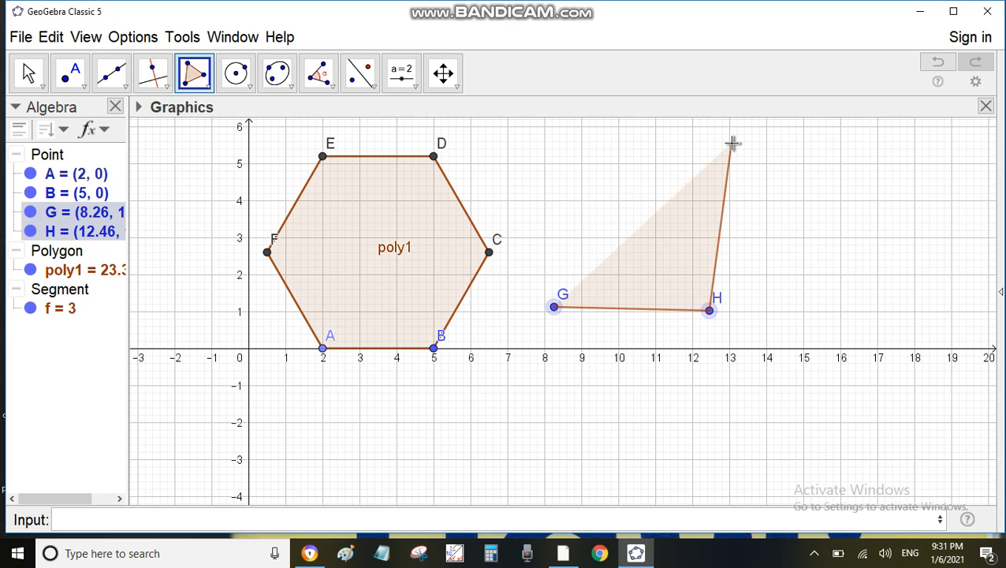
click(733, 144)
click(554, 307)
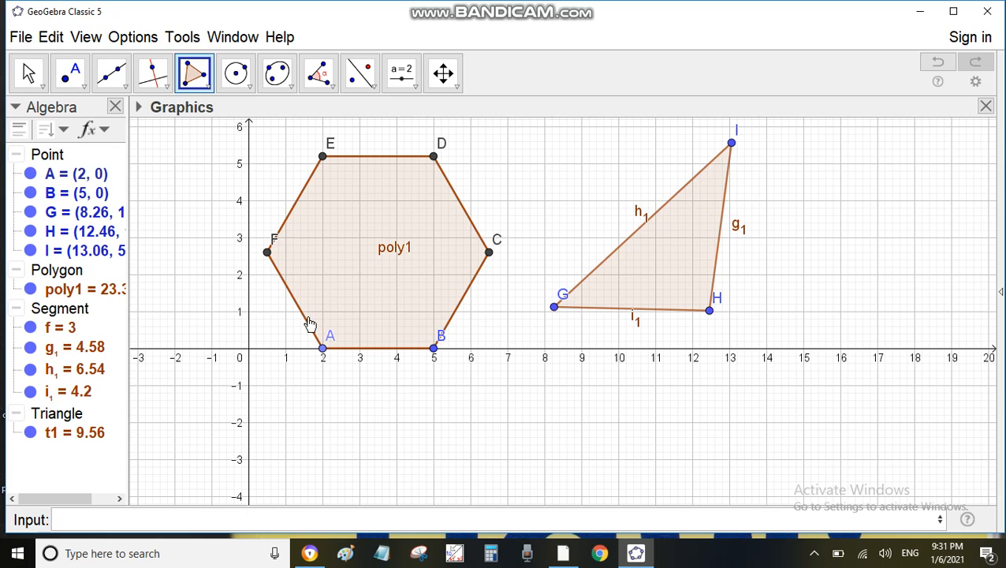
Mark all interior angles of triangle GHI with the Angle tool
click(318, 79)
click(319, 81)
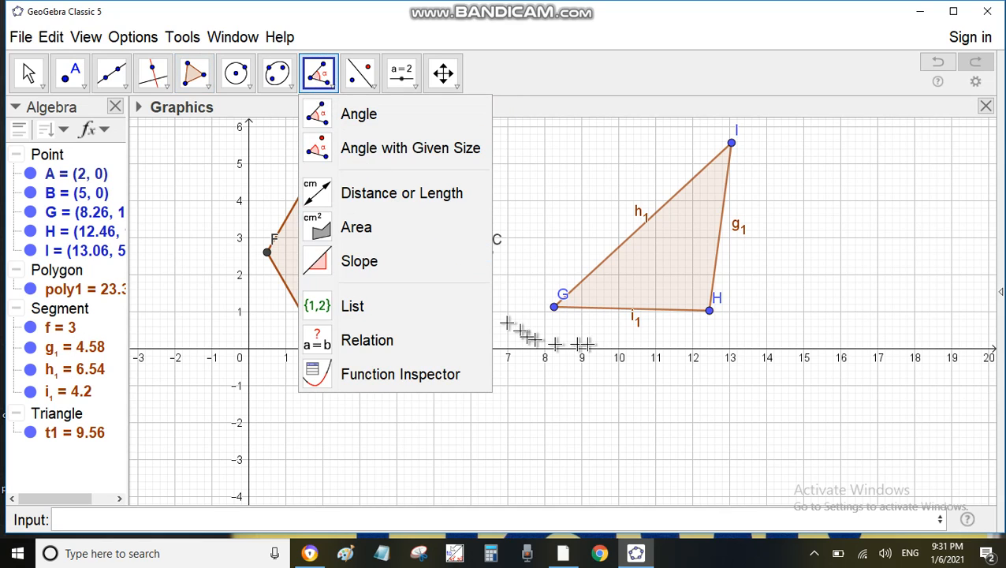
click(671, 258)
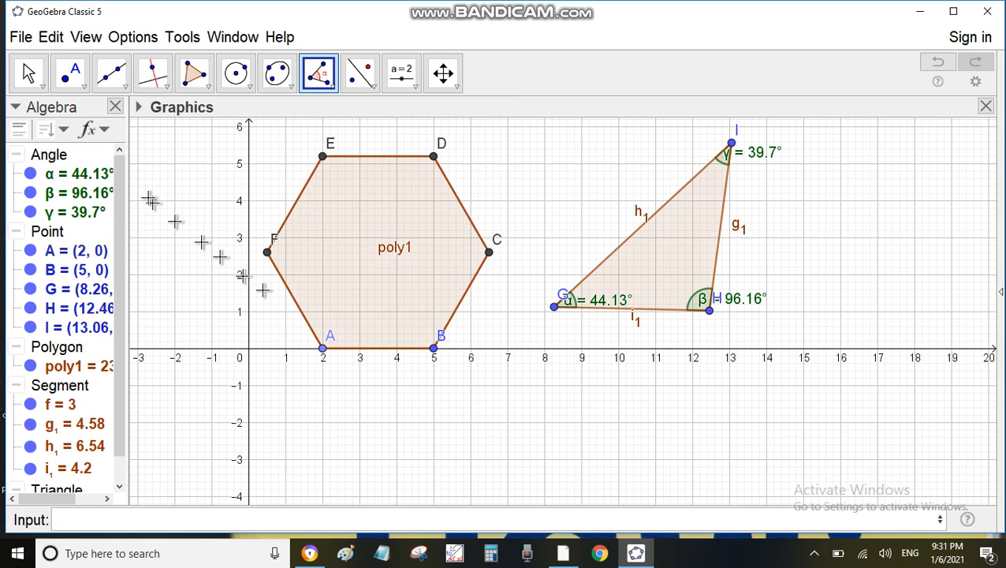
Move the angle labels γ at vertex I and β at vertex H clear of the vertices so they are readable
click(28, 74)
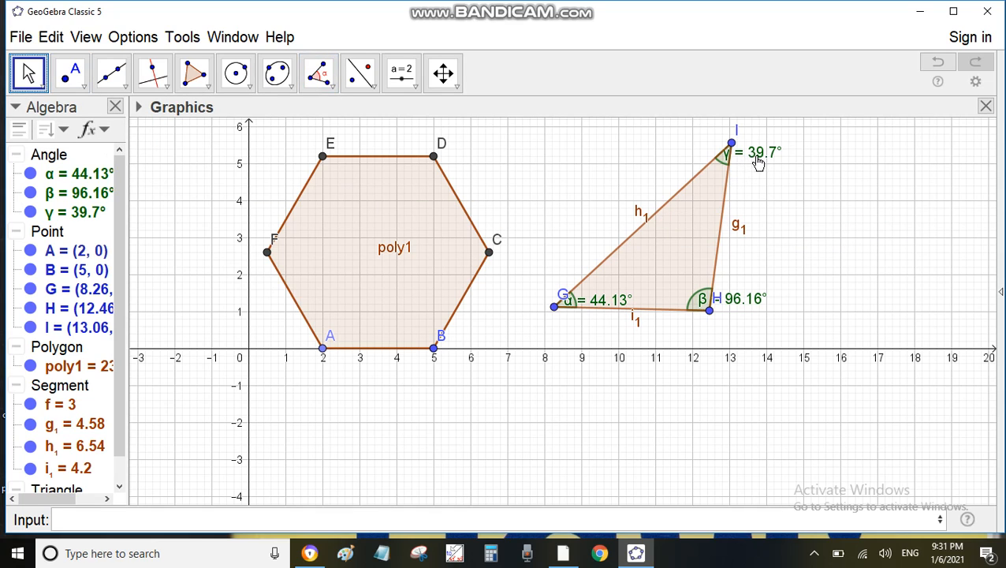
drag(752, 156, 741, 194)
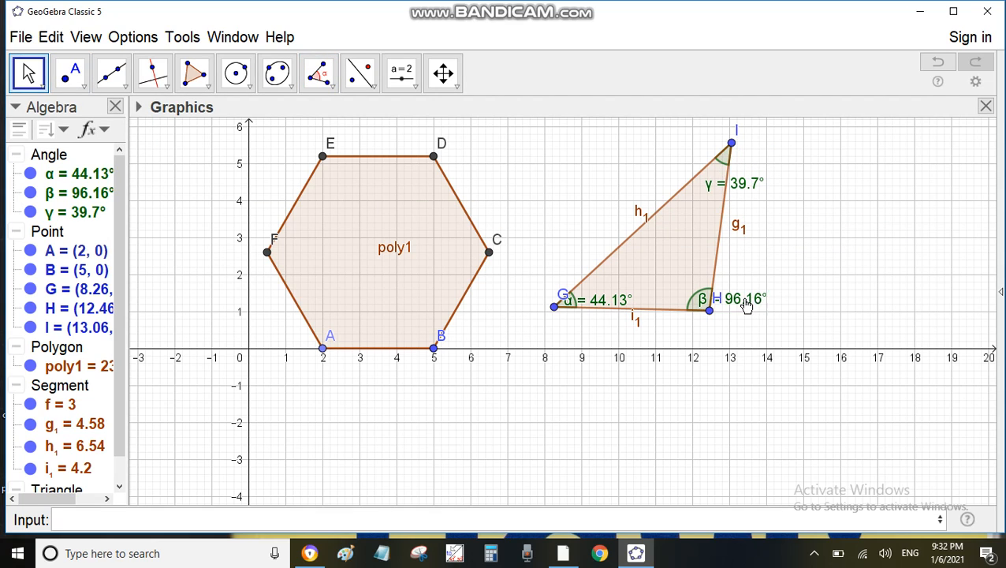
drag(746, 303, 736, 288)
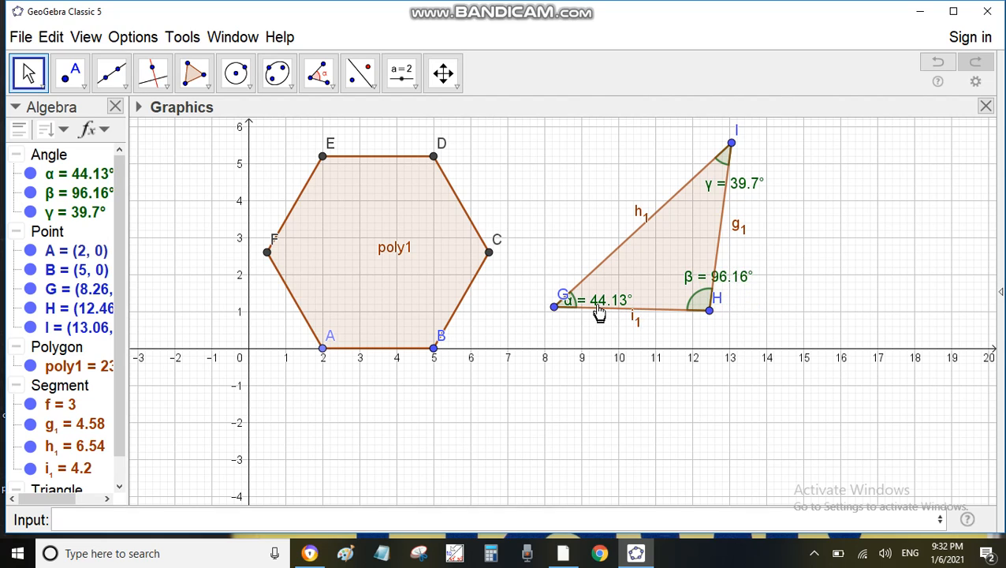
Move the angle label α and the point label G clear of vertex G so both are readable
drag(601, 309, 628, 293)
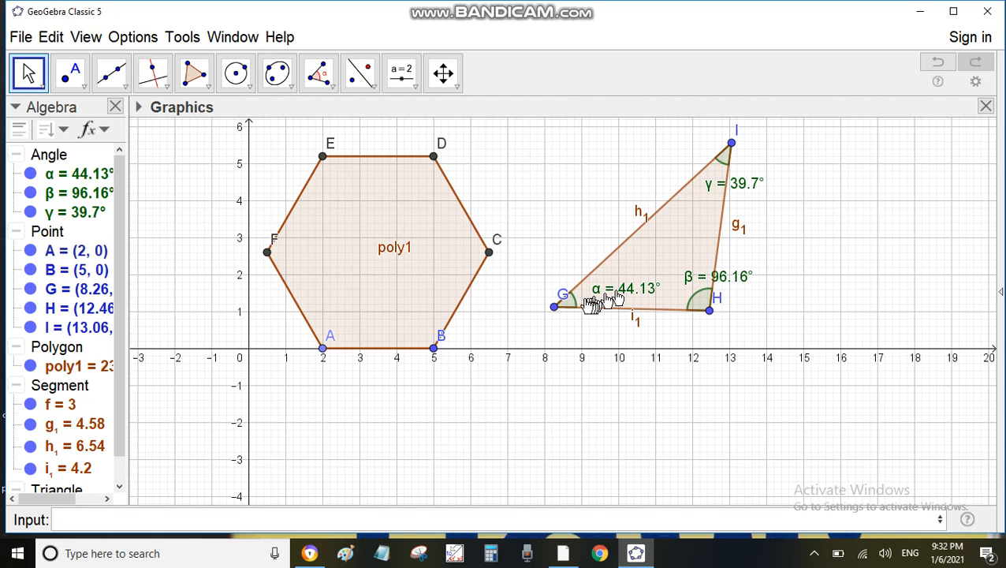
drag(563, 298, 538, 321)
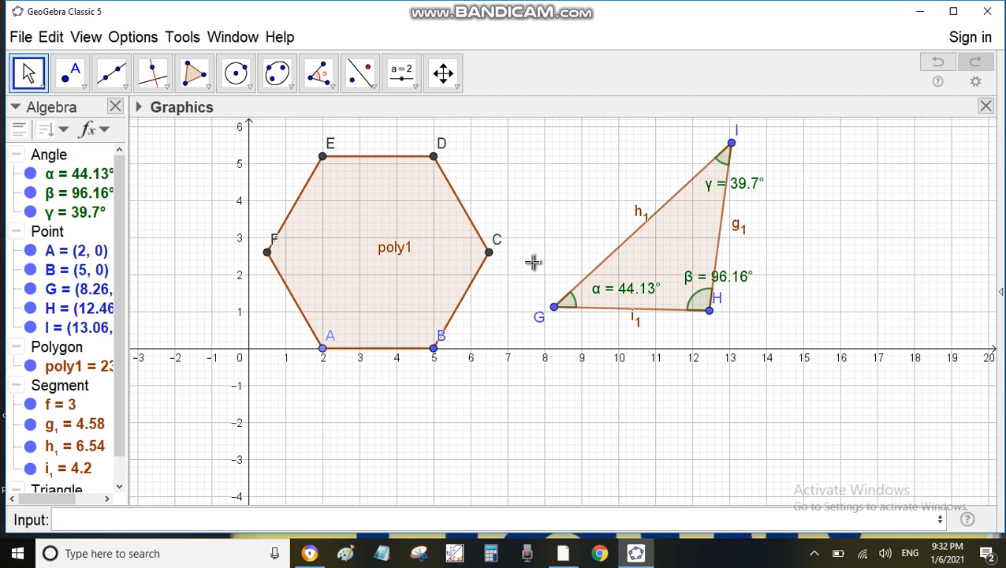
Mark all interior angles of the regular hexagon poly1 with the Angle tool
click(317, 78)
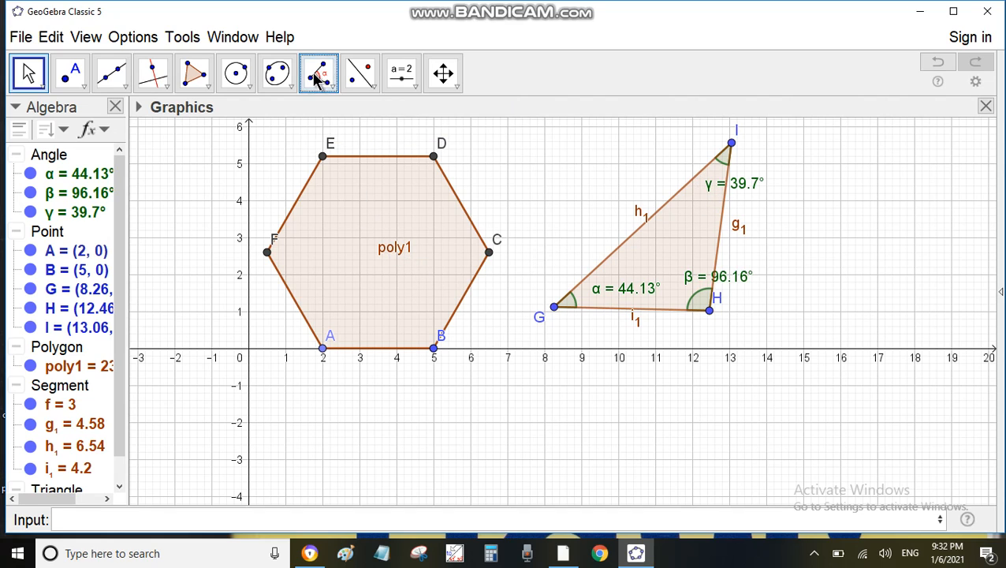
click(352, 216)
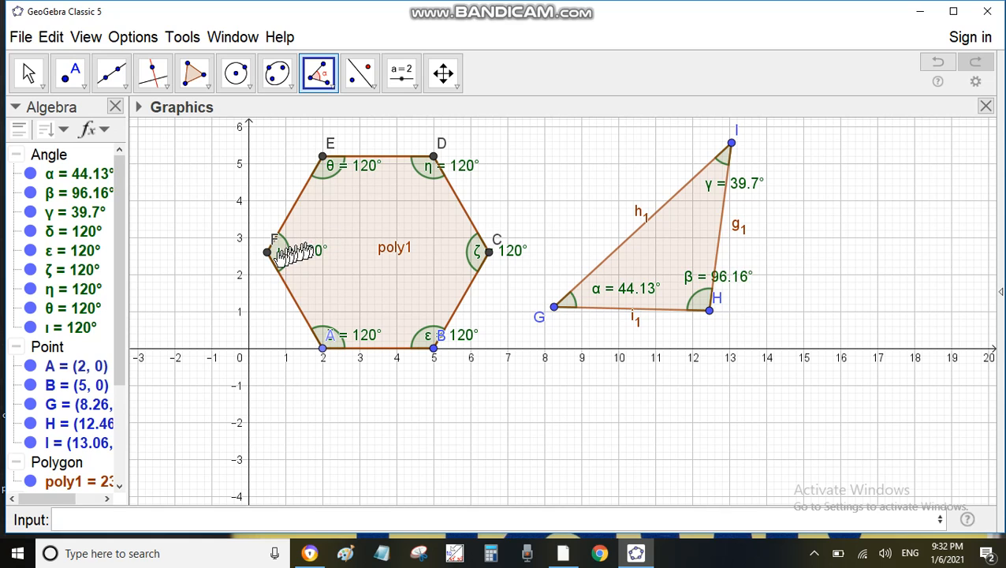
Delete all free points, clearing the hexagon, triangle and angles from the construction
right_click(60, 352)
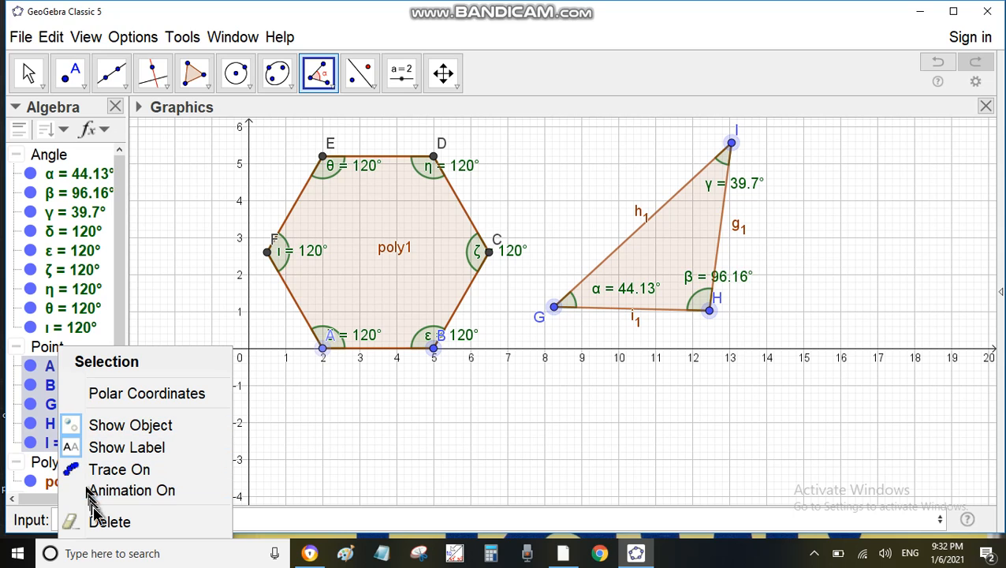
click(106, 524)
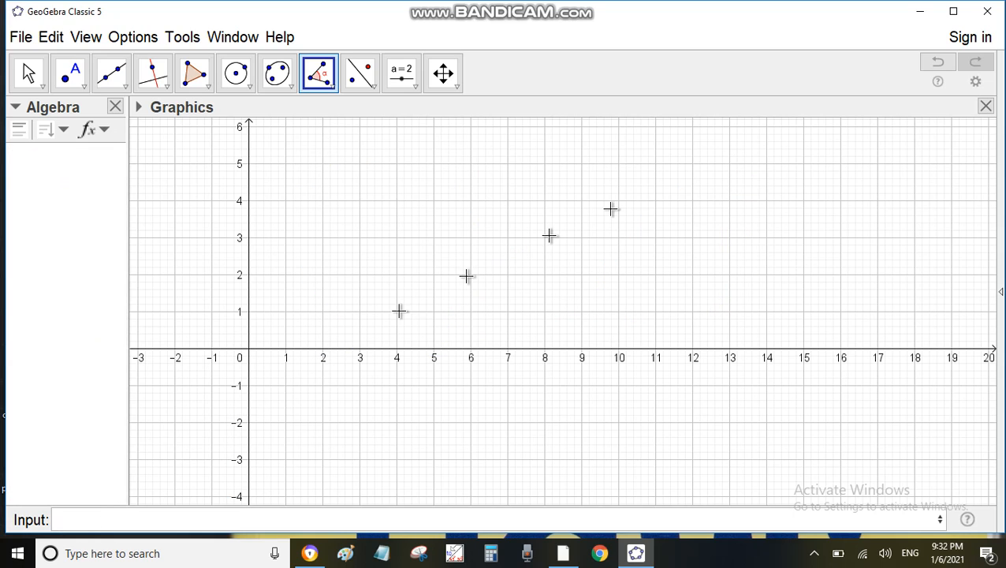
Draw a line through points at (2, 2) and (6, 3) with the Line tool
click(114, 77)
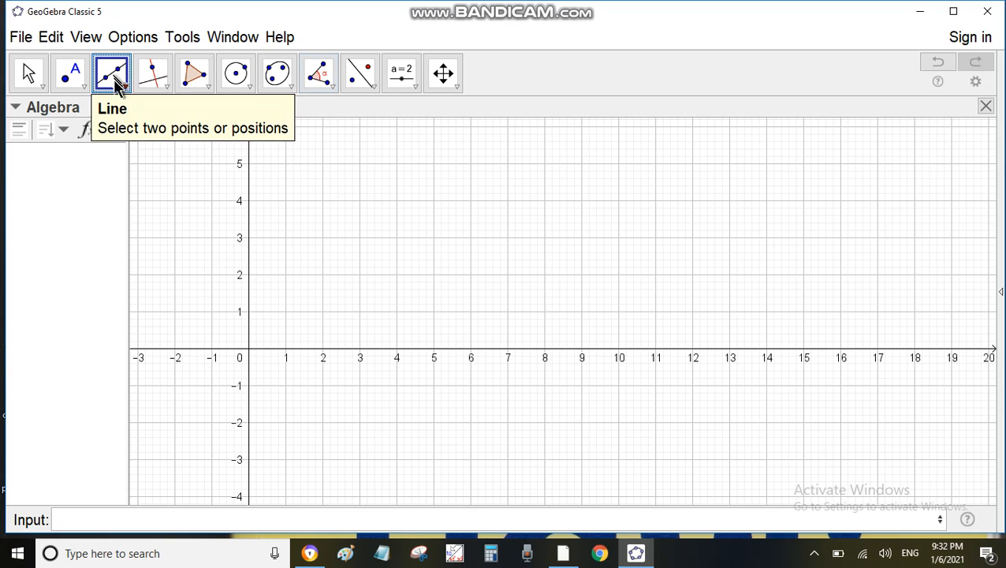
click(322, 275)
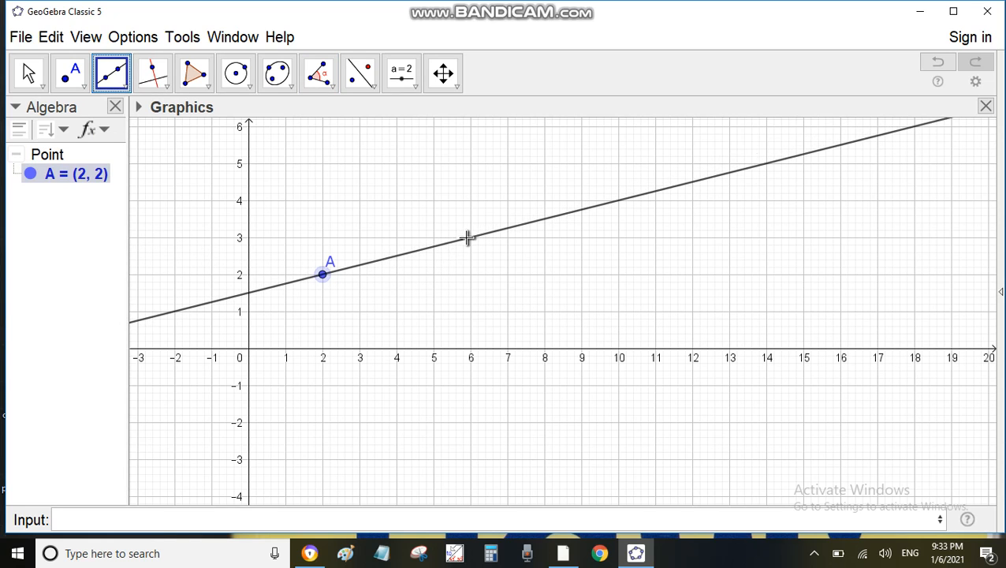
click(469, 239)
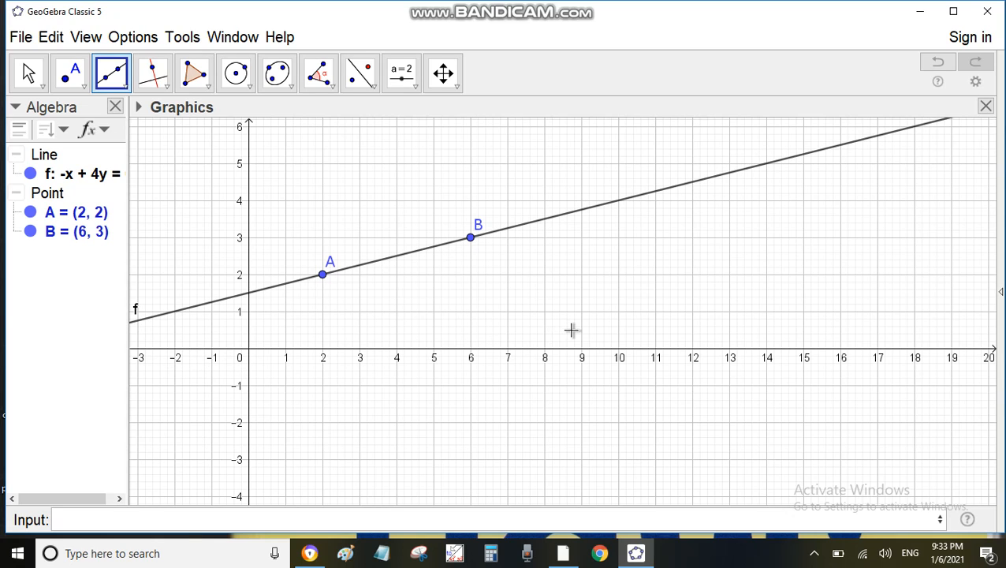
Add the horizontal line y=2 and the vertical line x=5 by entering their equations
click(135, 521)
text(y=)
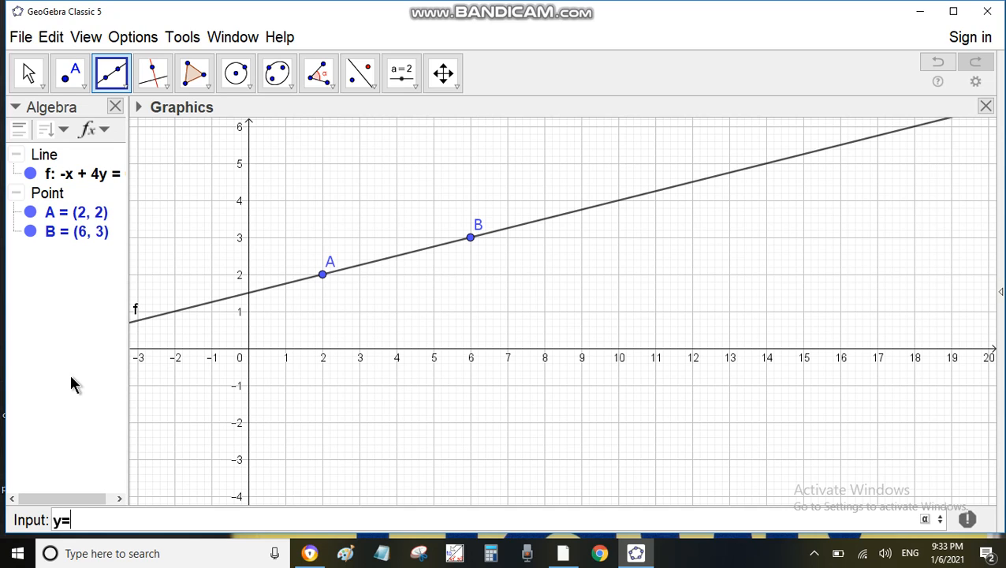
text(2)
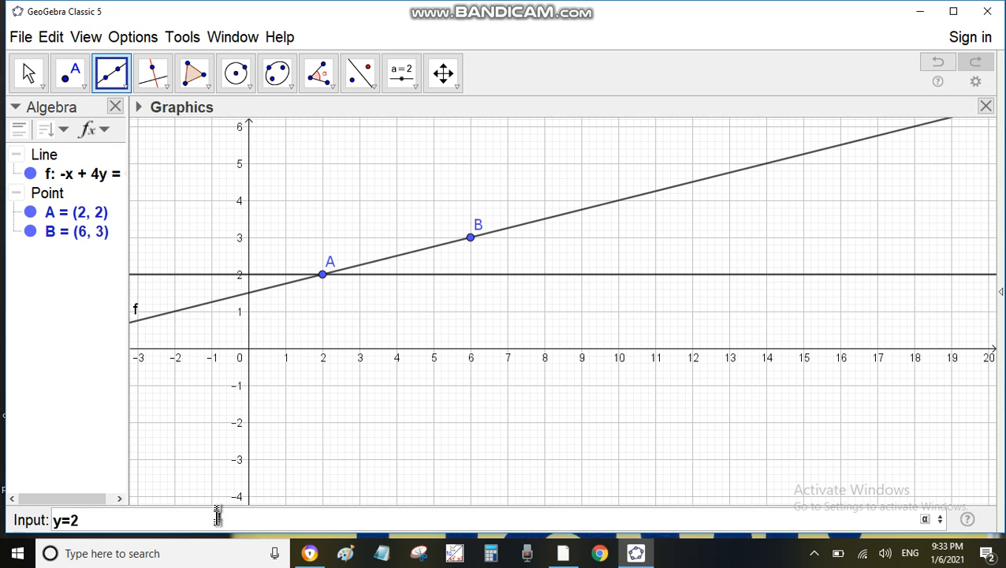
key(Return)
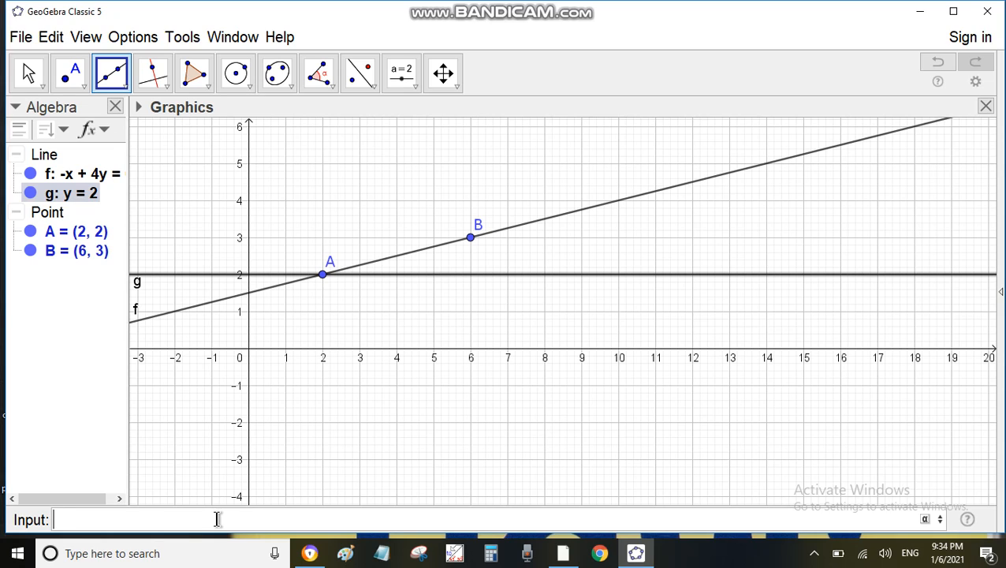
text(x=)
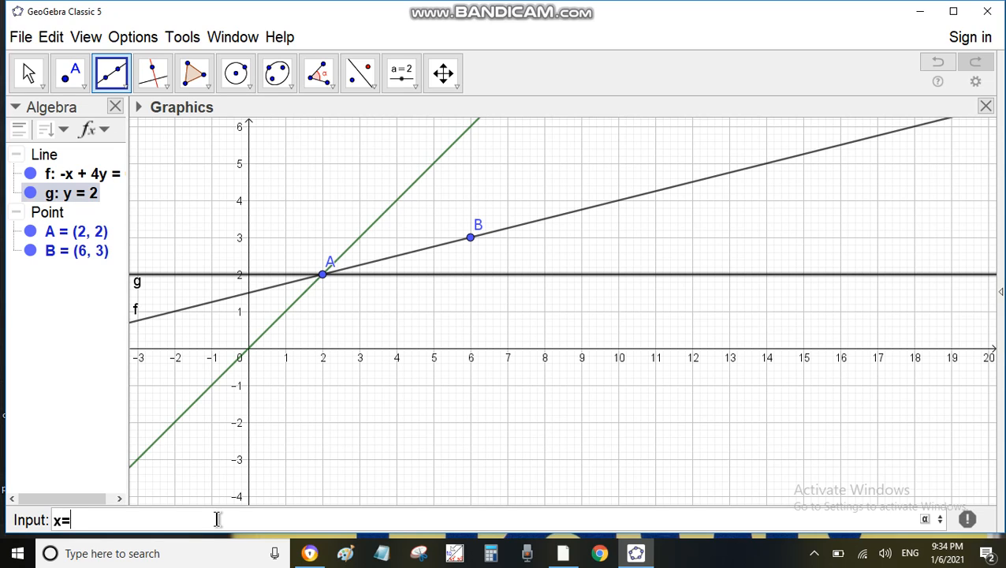
text(5)
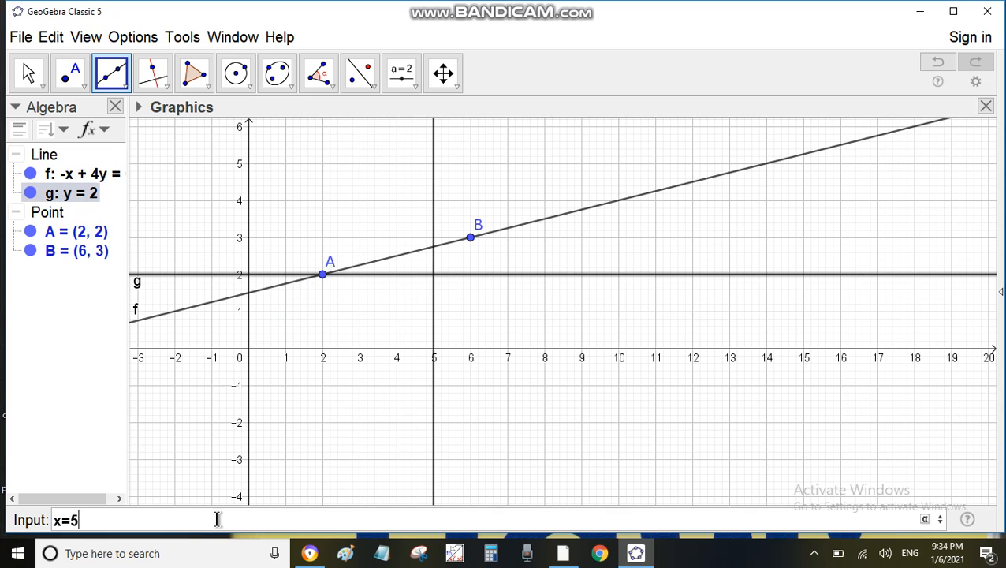
key(Return)
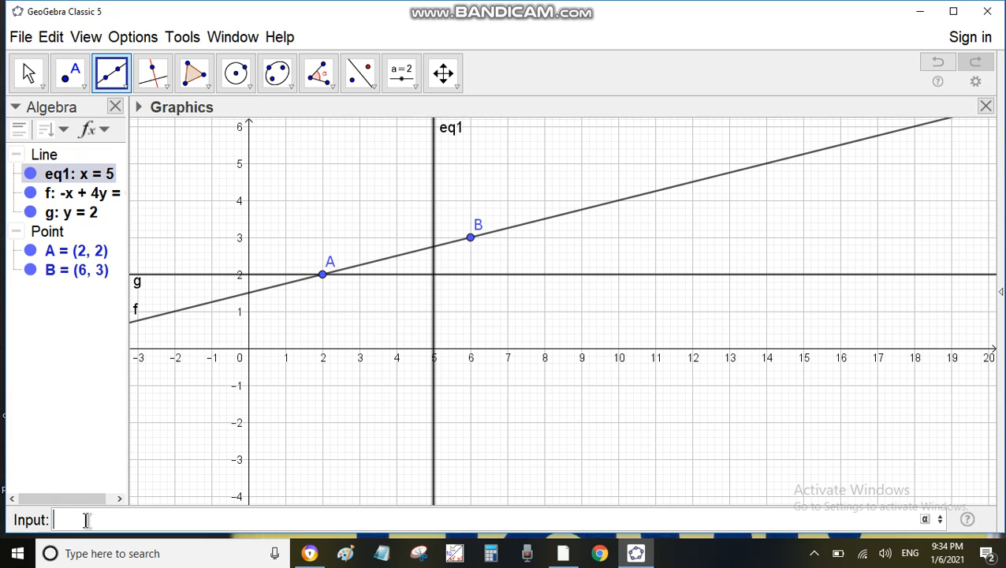
Plot a line through the origin at a 45° inclination by entering x tan(pi/4)
text(x)
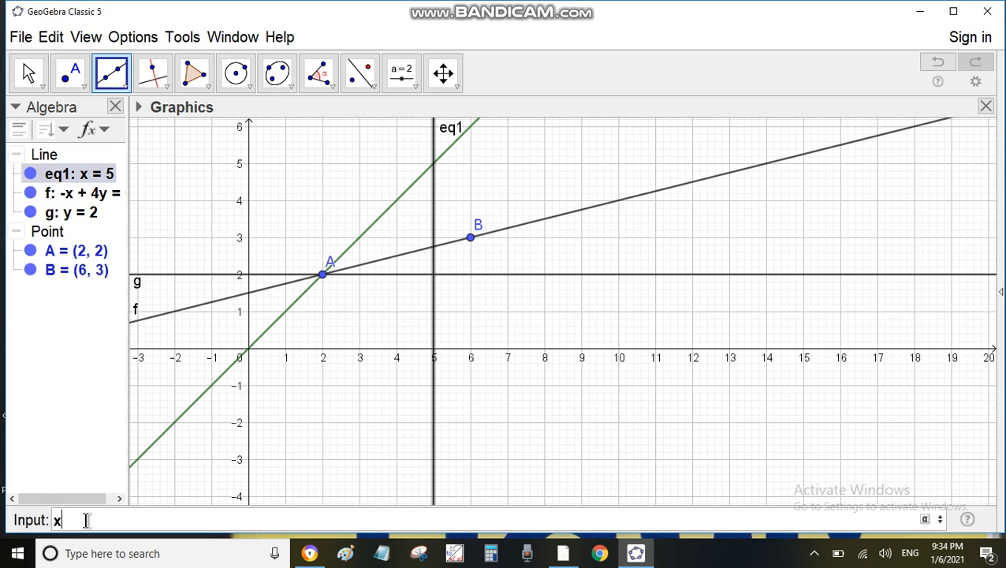
text( ta)
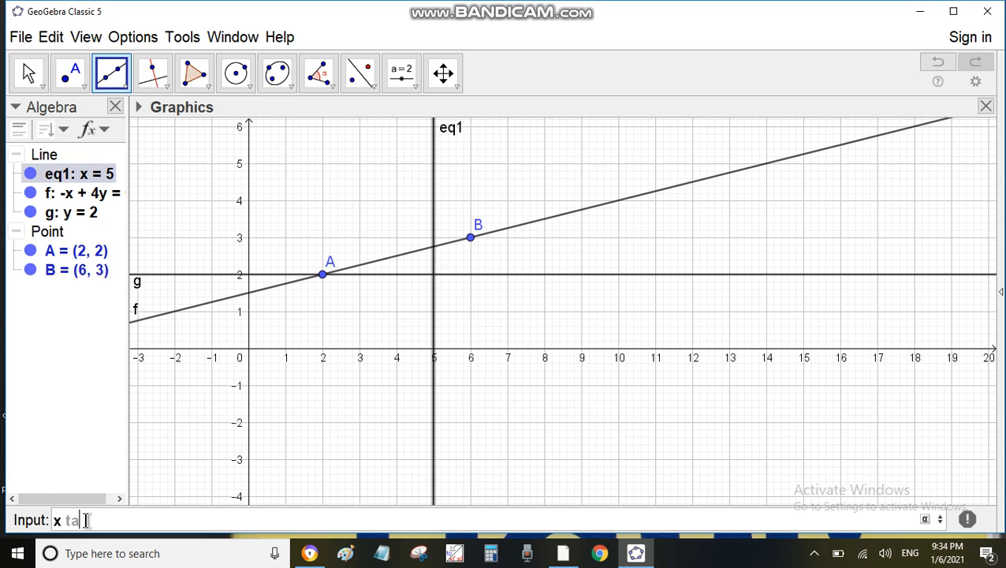
text(r)
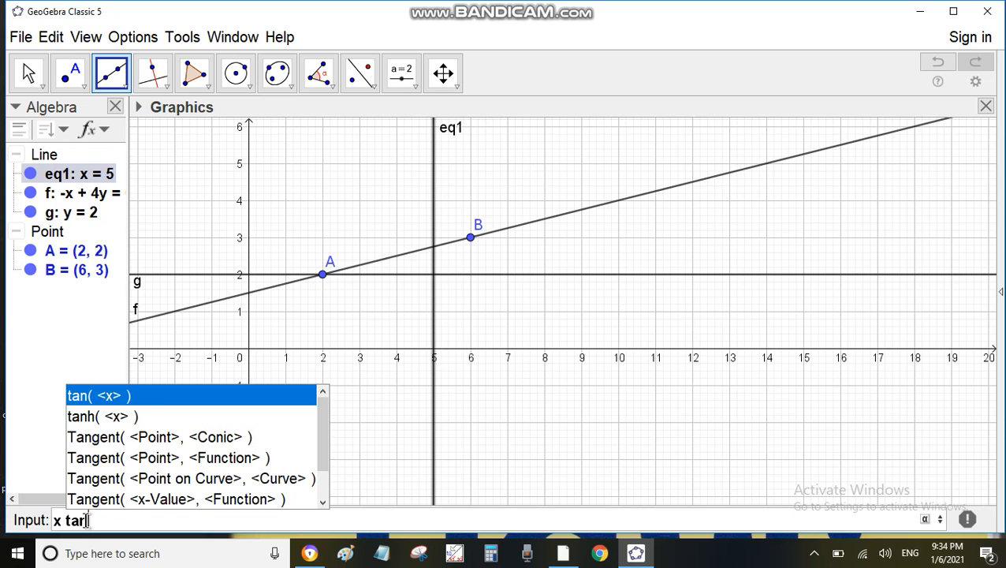
click(153, 400)
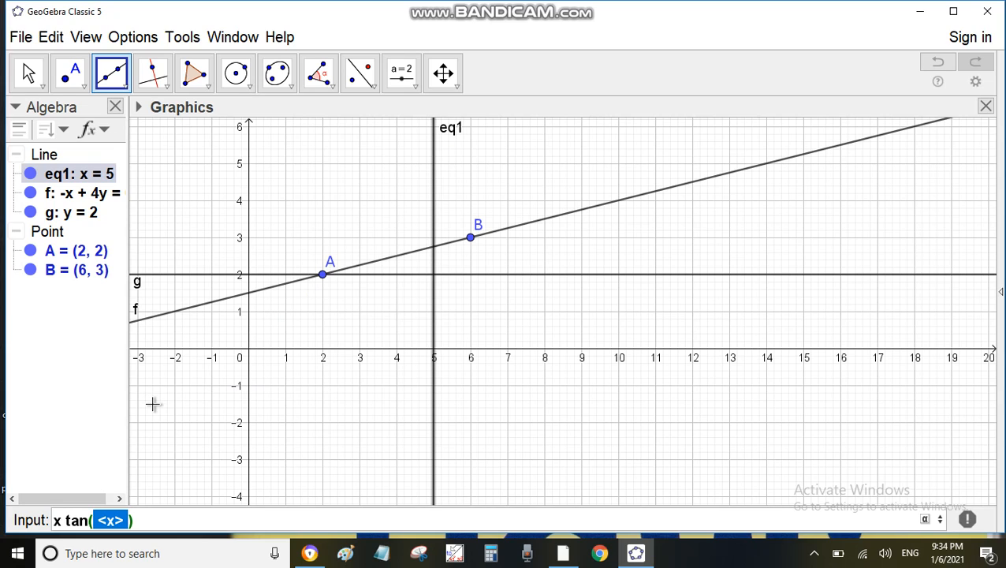
text(pi/)
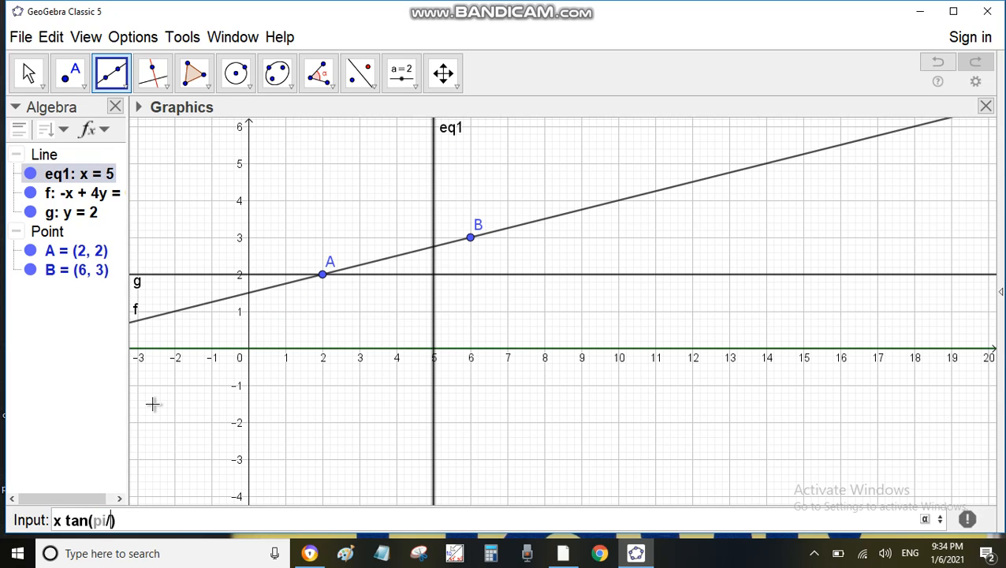
text(4)
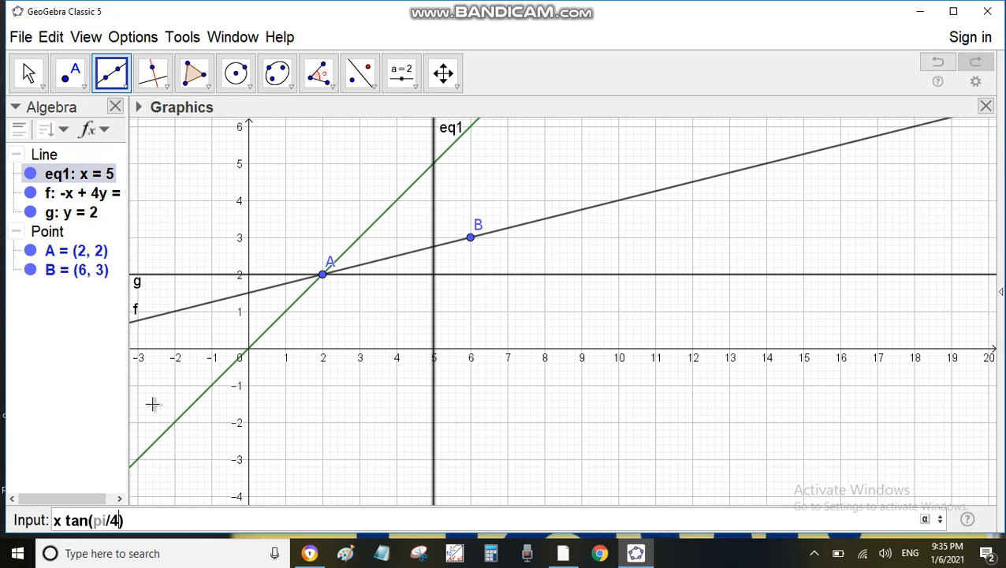
key(Right)
key(Return)
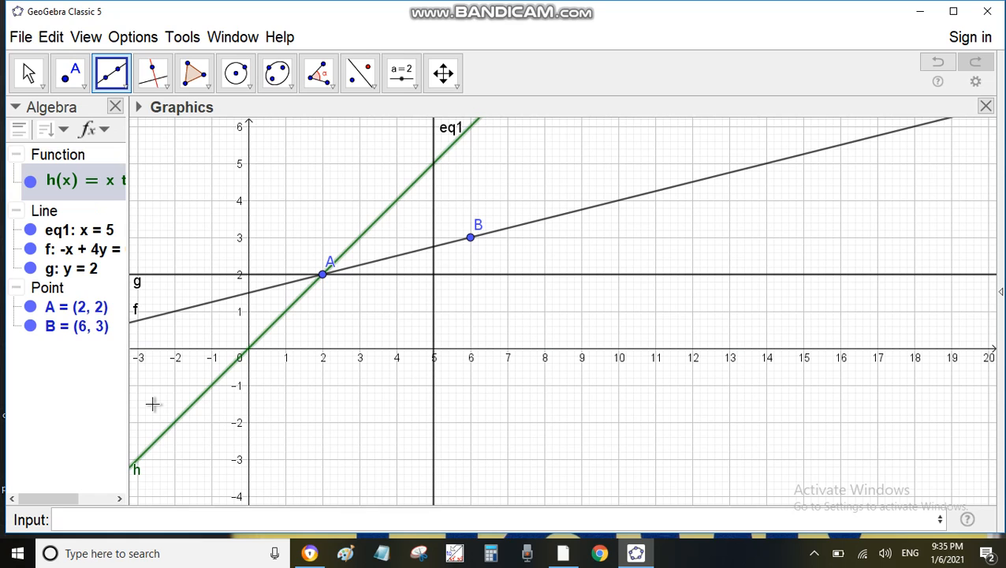
text(x )
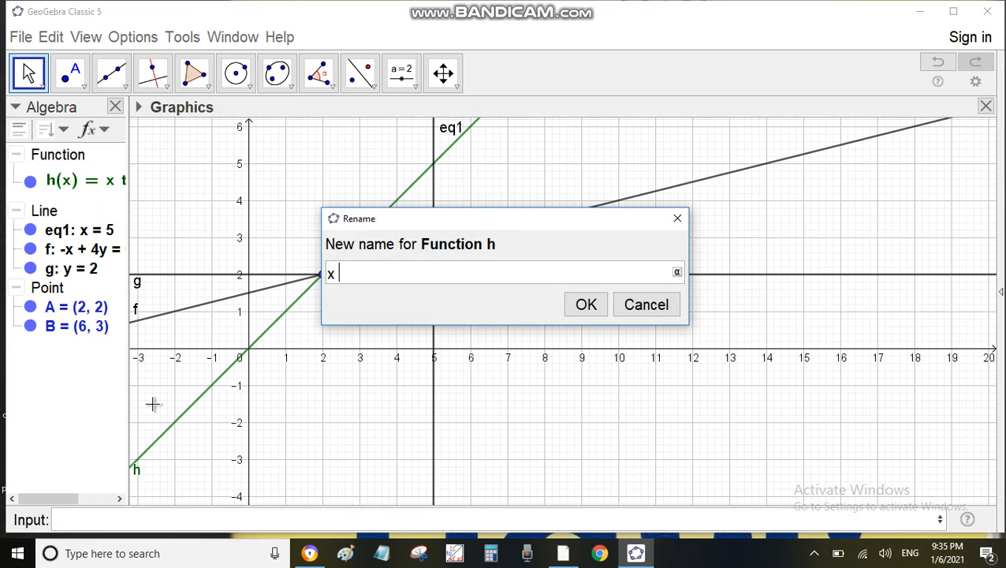
text(ta)
click(677, 227)
Plot a second line through the origin by entering x tan(60°), using the degree symbol for the angle
click(157, 517)
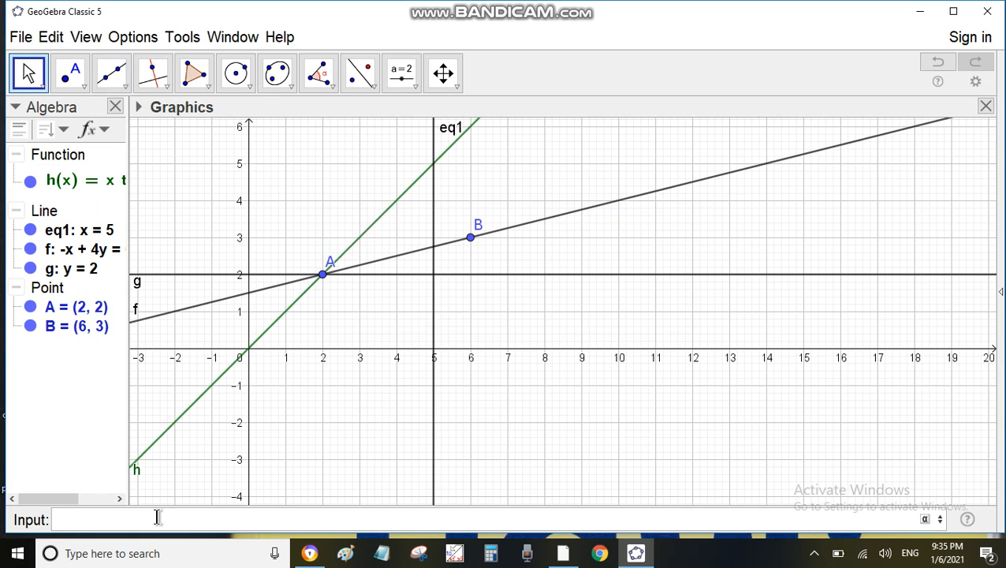
text(x tan)
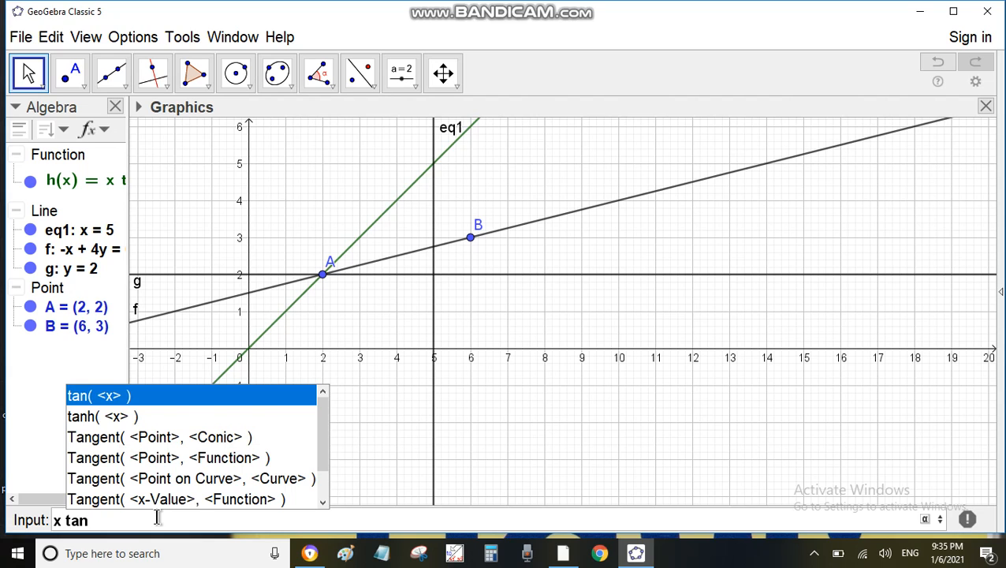
key(Escape)
text(()
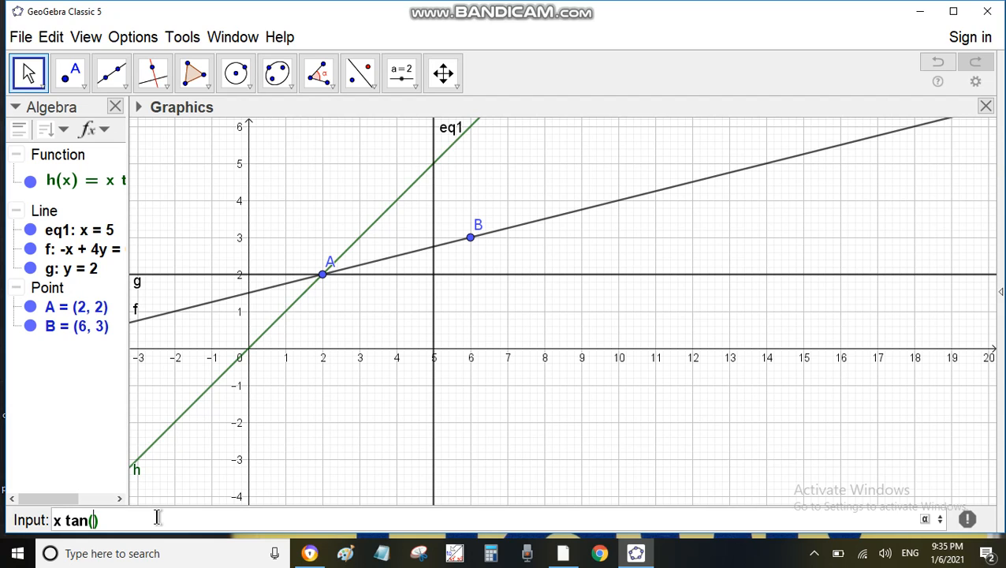
text(6)
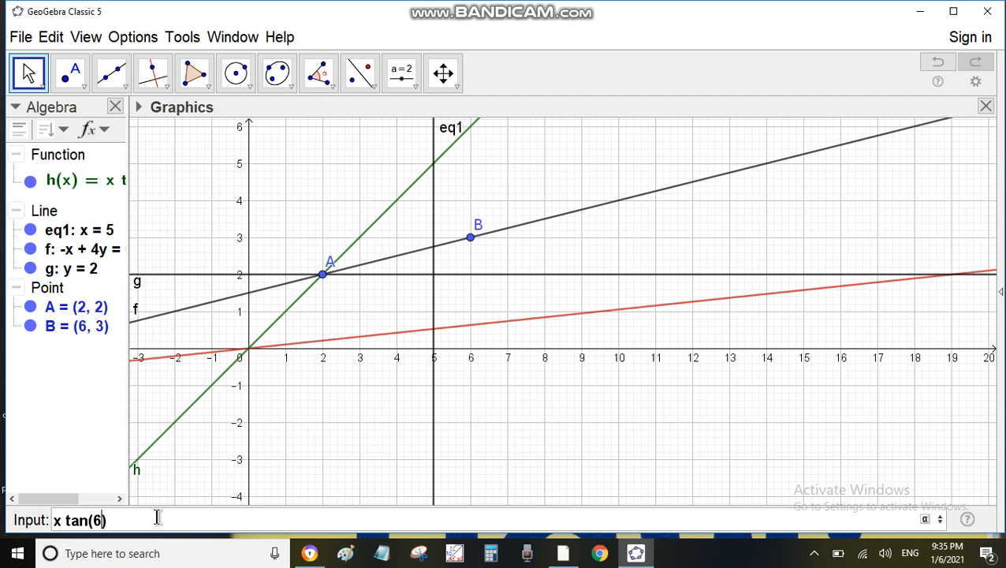
text(0)
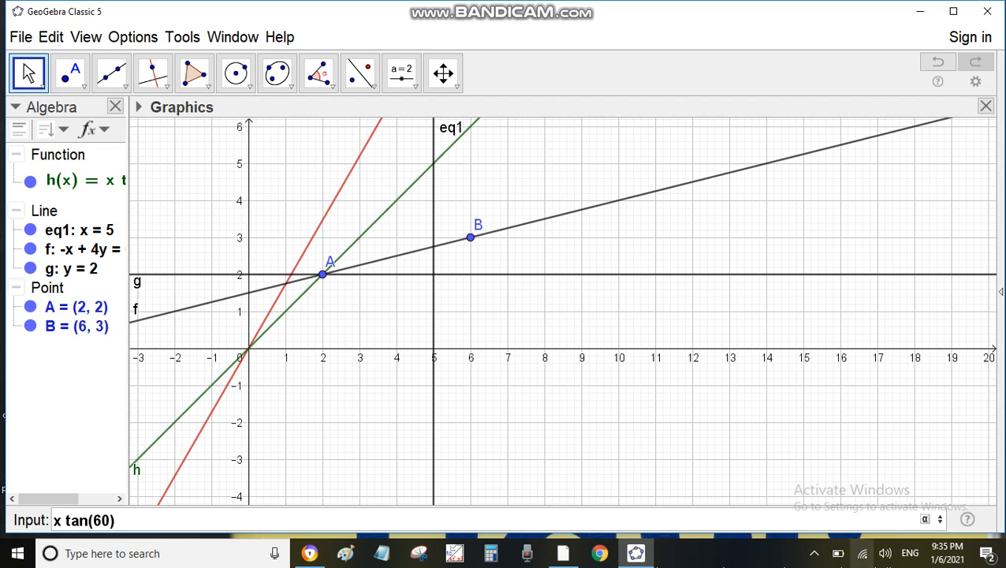
click(925, 519)
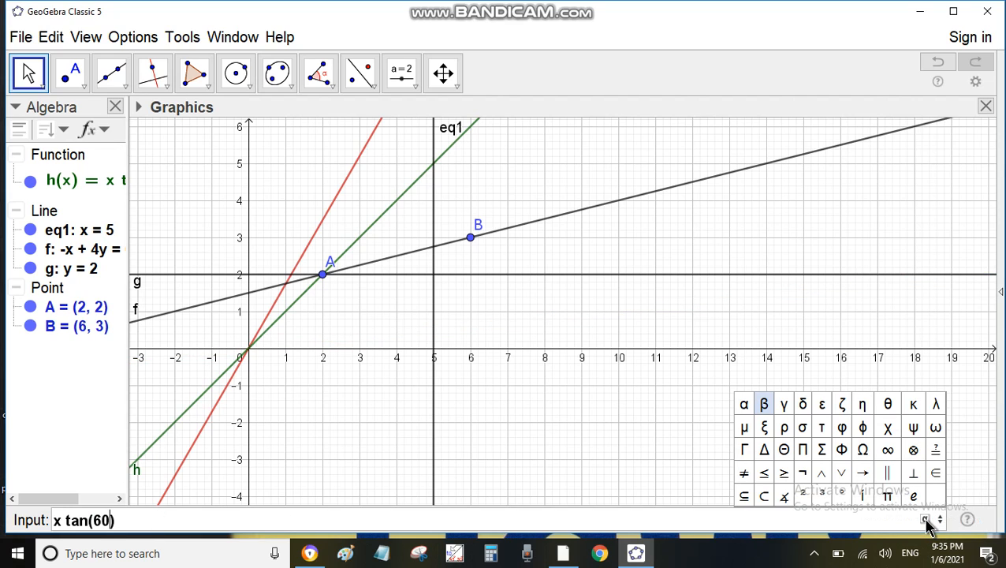
click(839, 494)
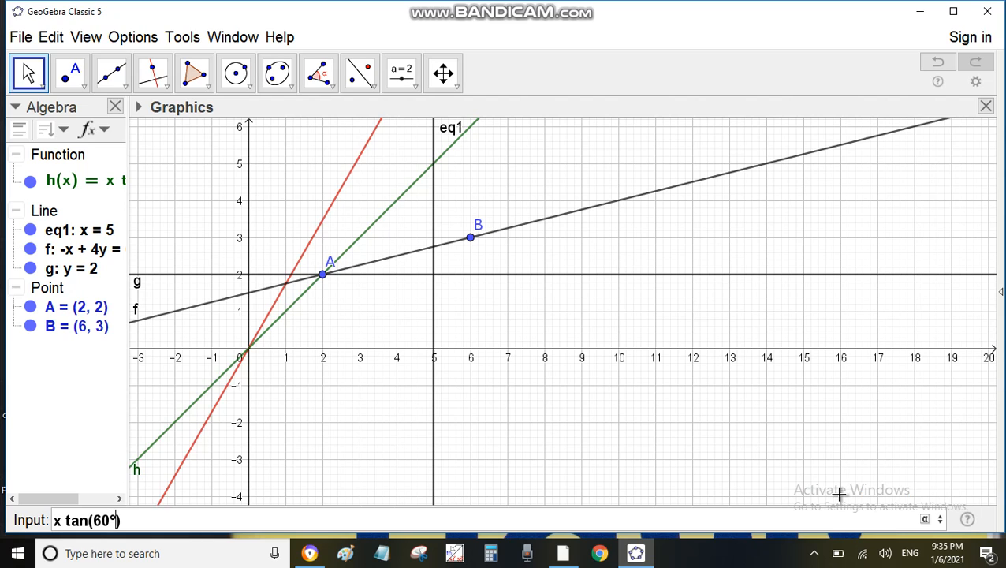
key(Return)
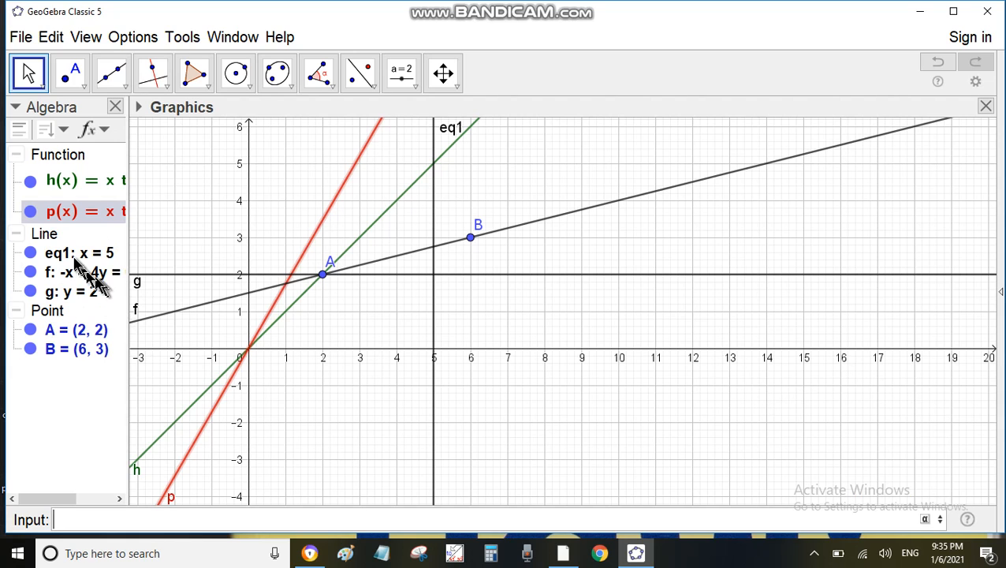
Delete all objects in the Line group, and open the options of function h
right_click(49, 235)
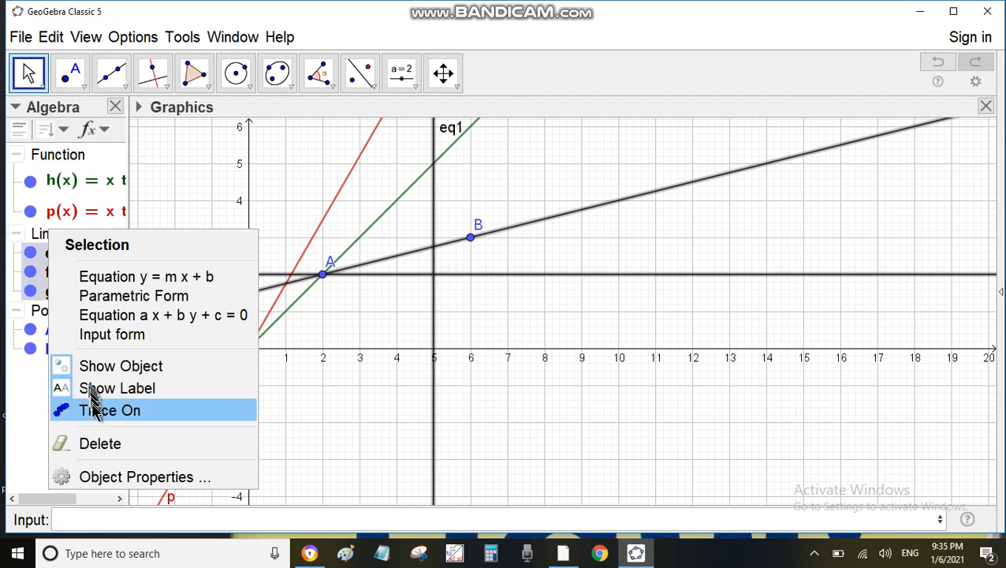
click(100, 445)
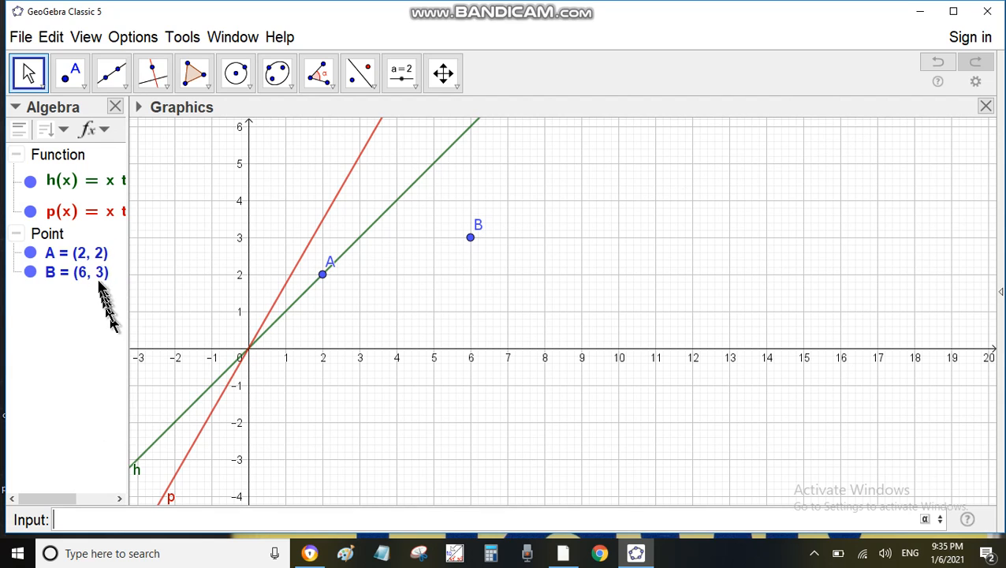
right_click(68, 183)
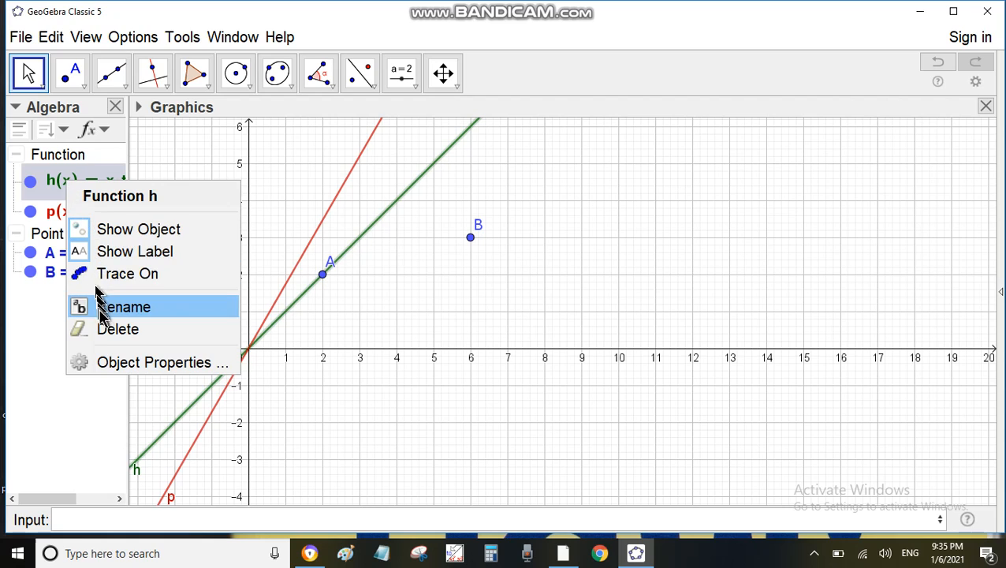